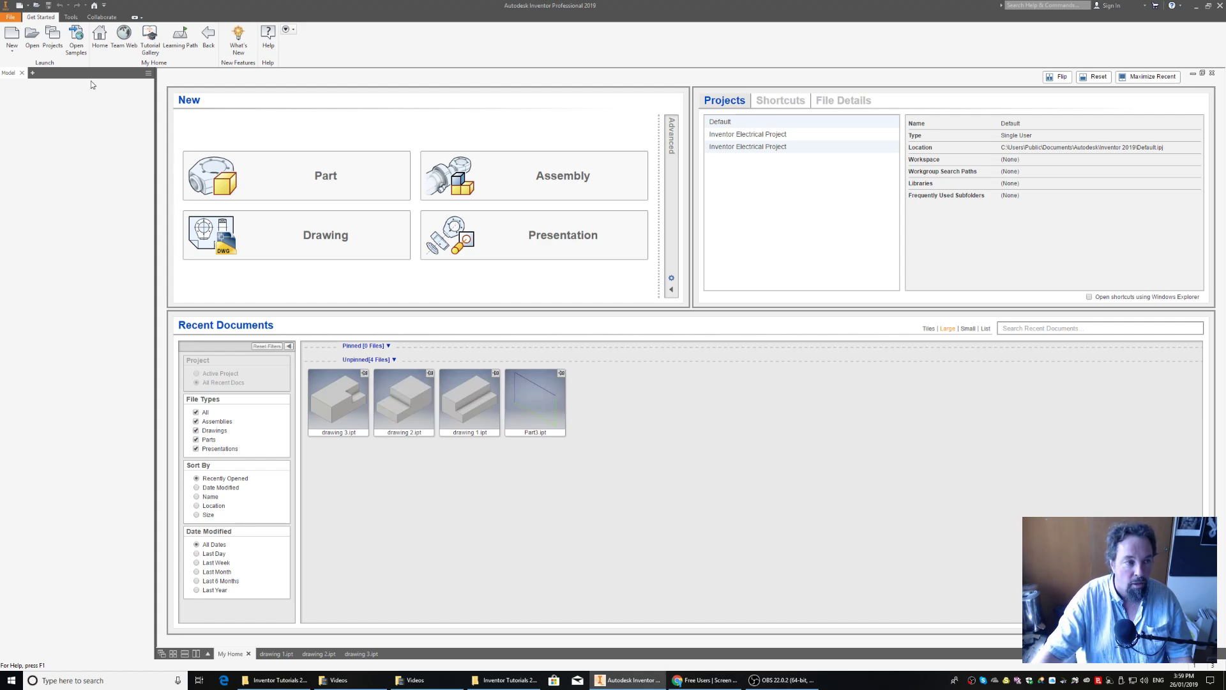
- Create a new part from the metric Standard (mm).ipt template and start a 2D sketch on the front XY plane
left_click(13, 35)
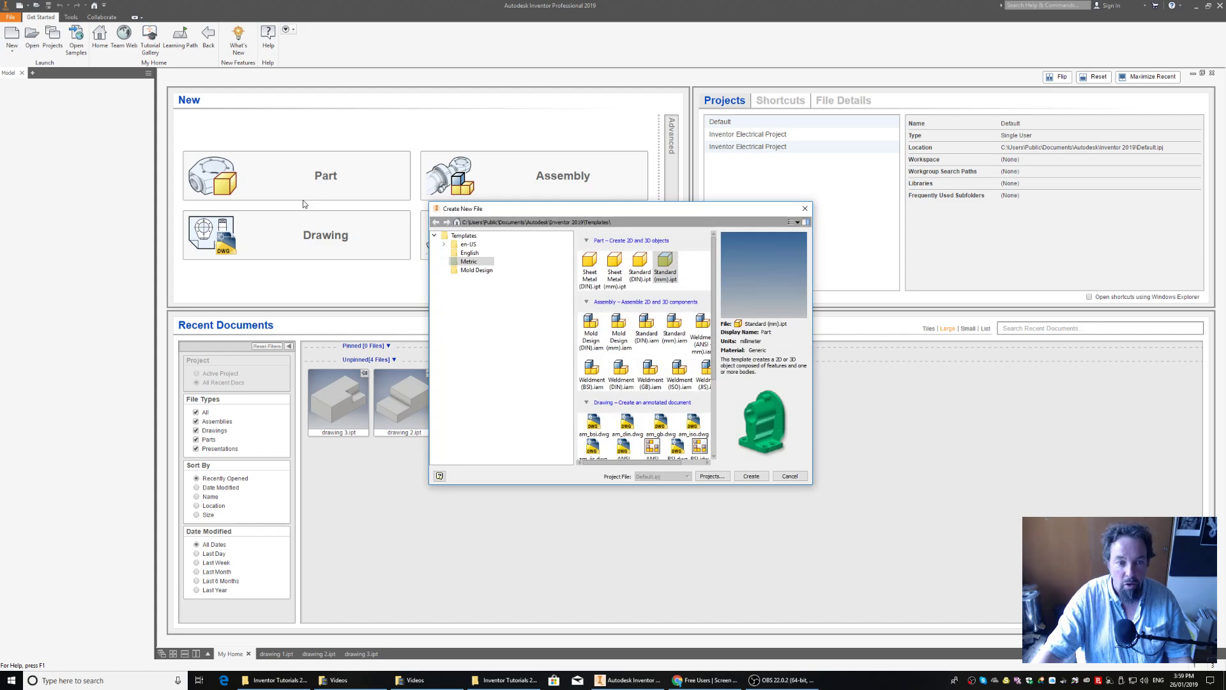
left_click(467, 262)
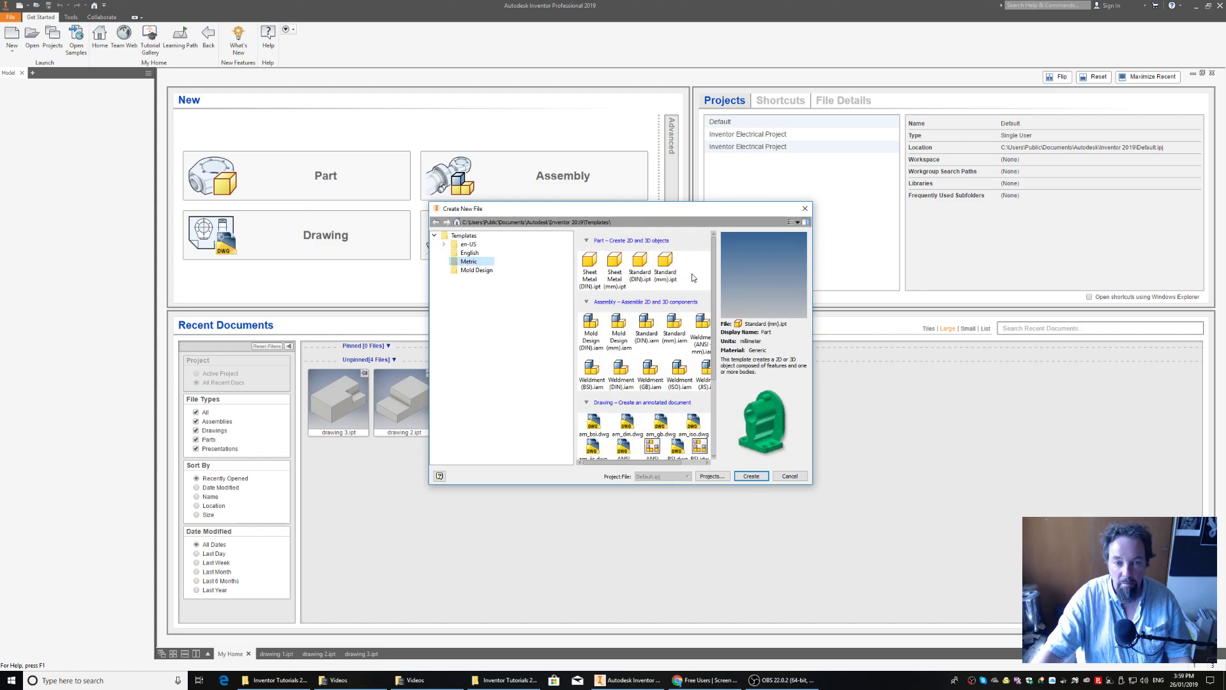
left_click(667, 268)
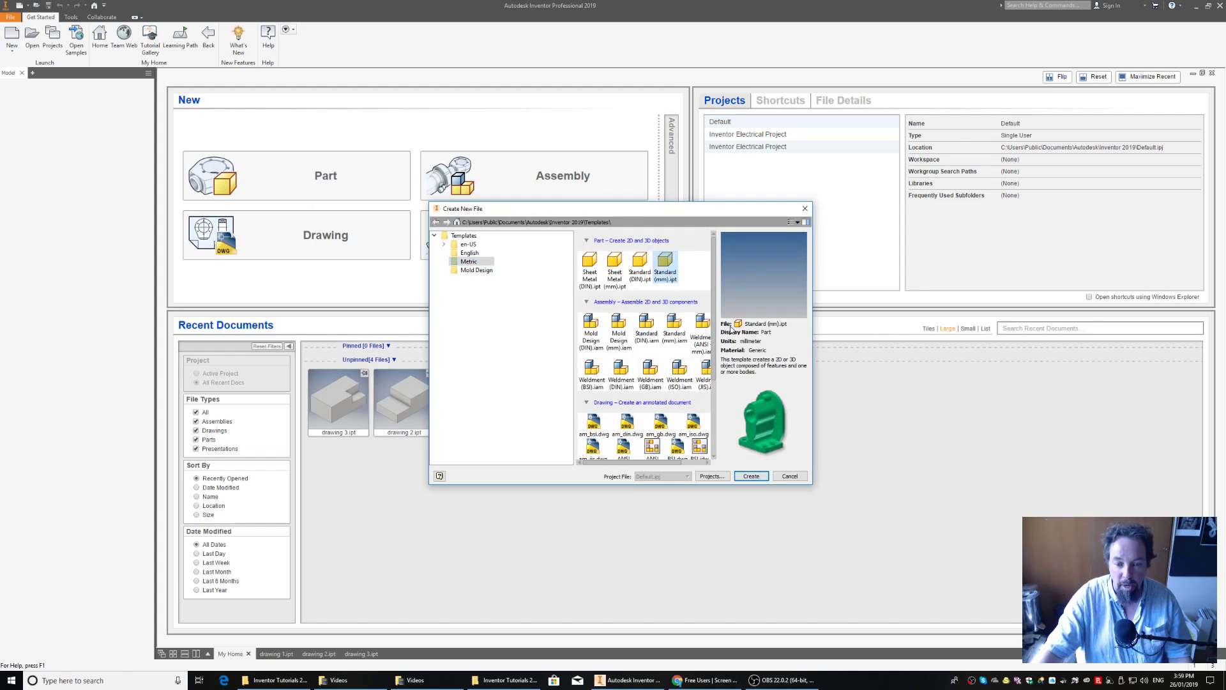
left_click(754, 476)
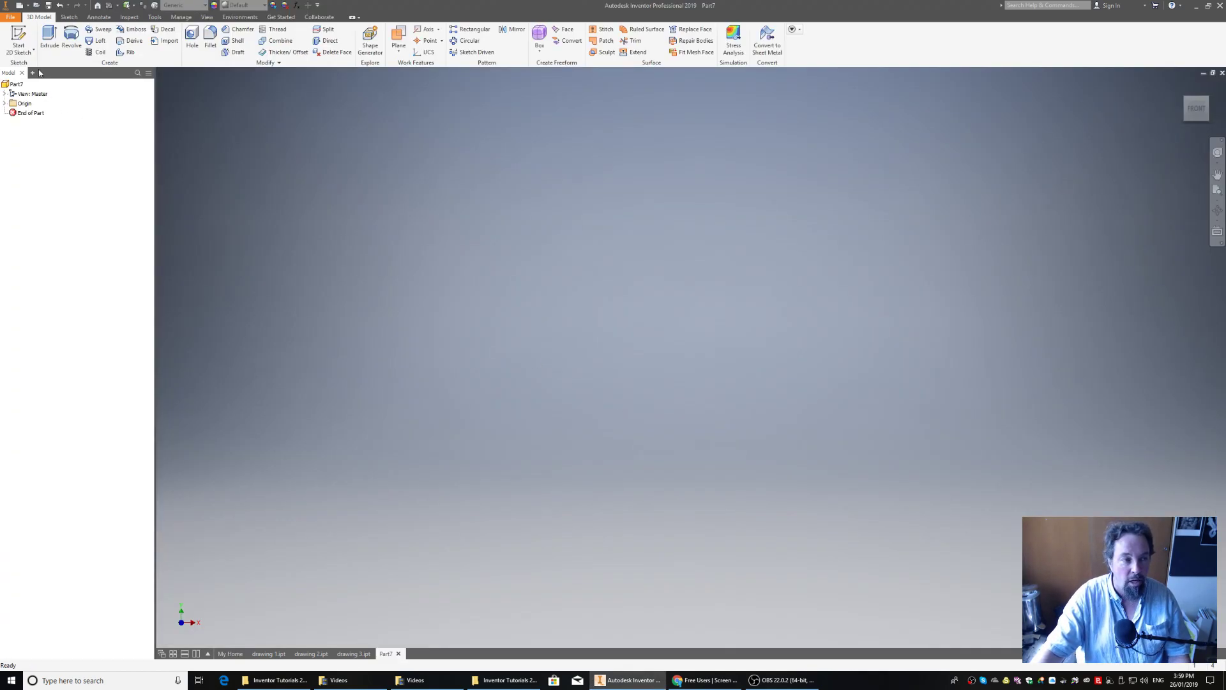
left_click(22, 39)
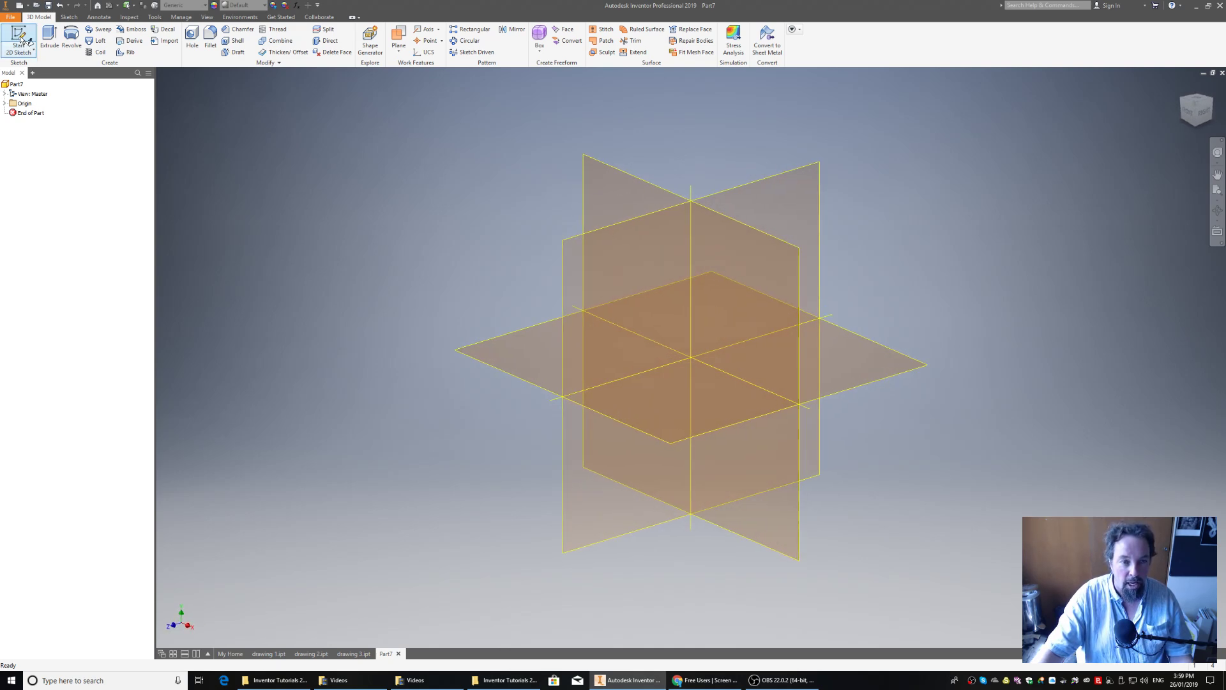
left_click(764, 268)
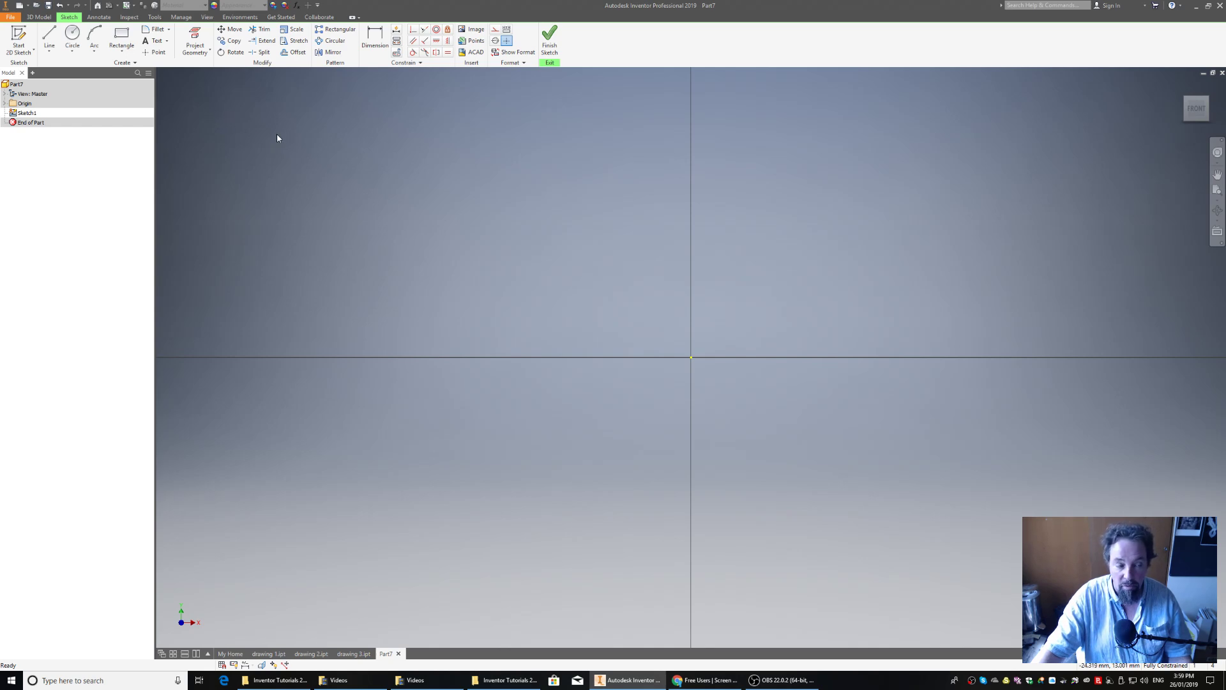
- Sketch a closed stepped line profile from the origin, about 20 mm wide and 8.4 mm tall, with a raised block between lower left and right shoulders
left_click(49, 41)
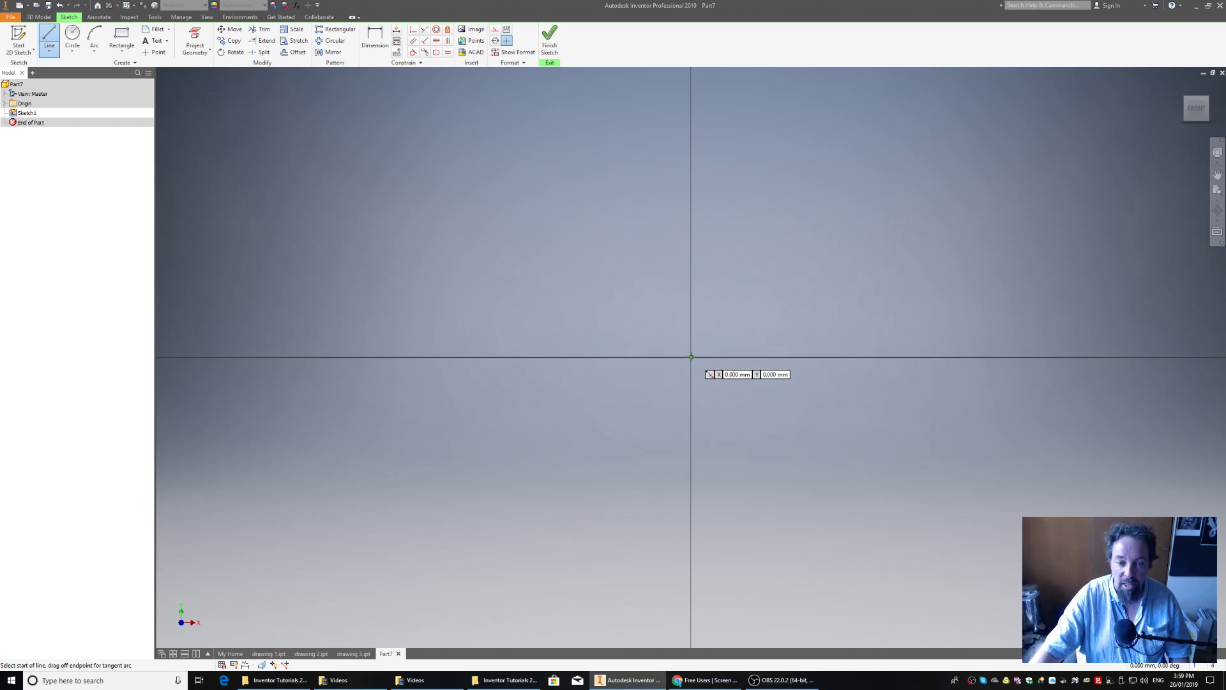
left_click(691, 357)
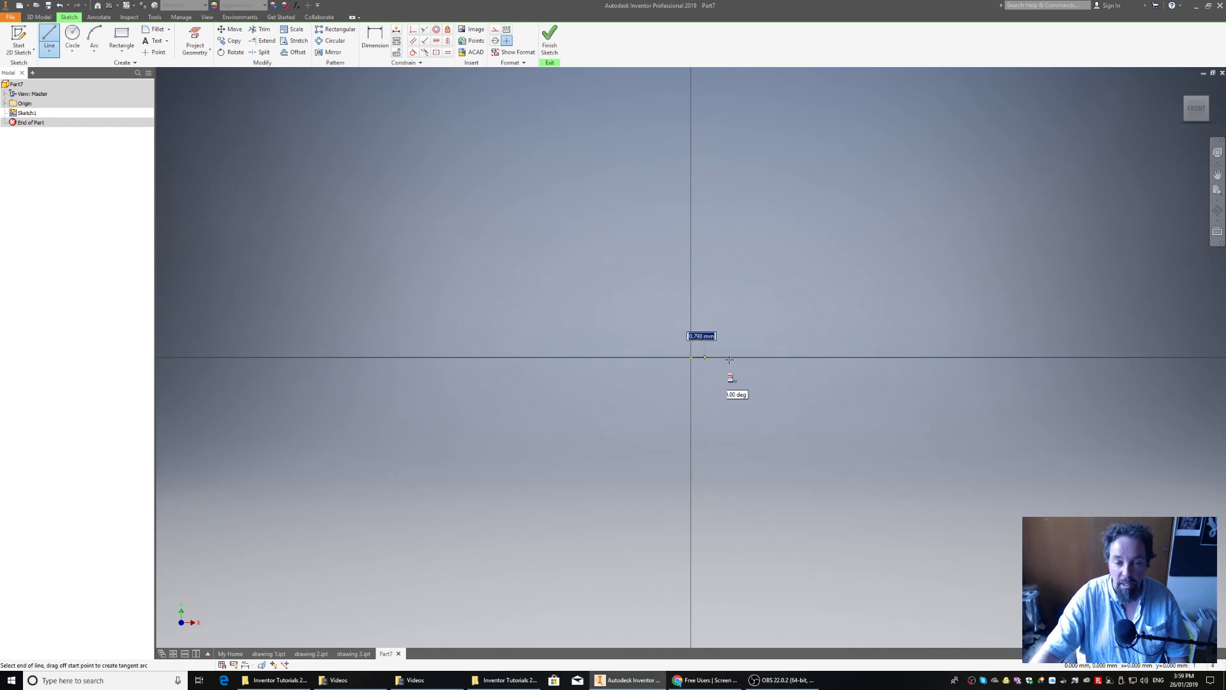
left_click(1025, 357)
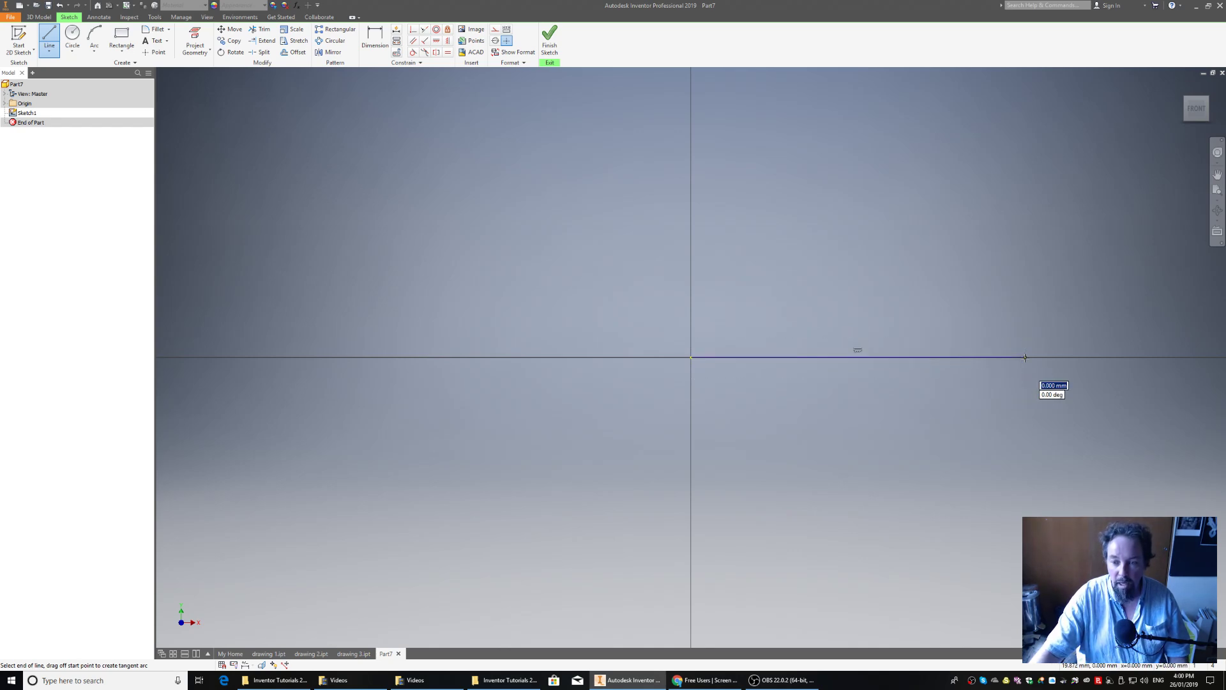
left_click(1025, 294)
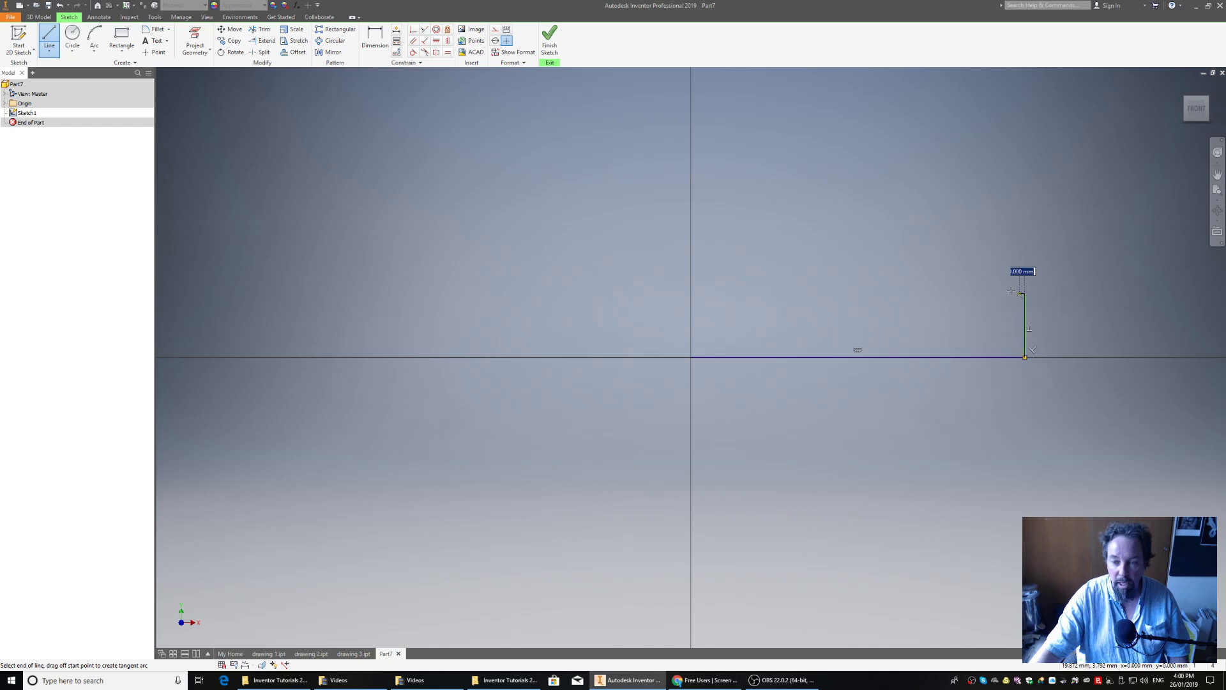
left_click(958, 294)
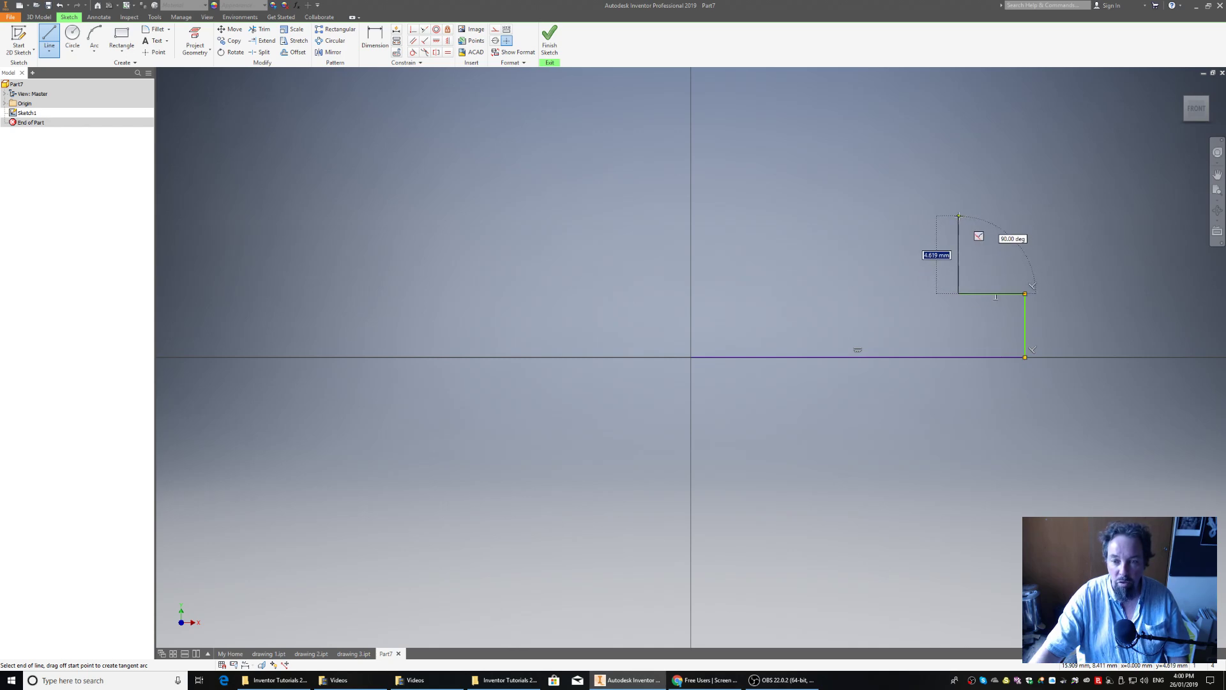
left_click(958, 216)
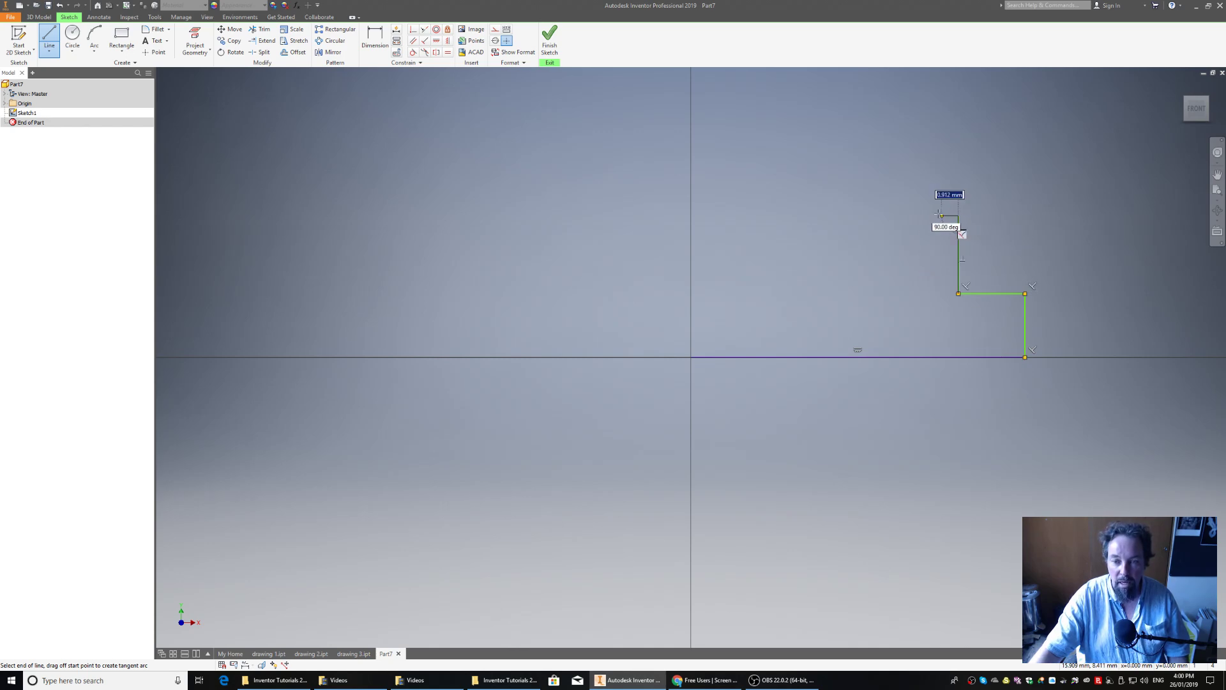
left_click(884, 216)
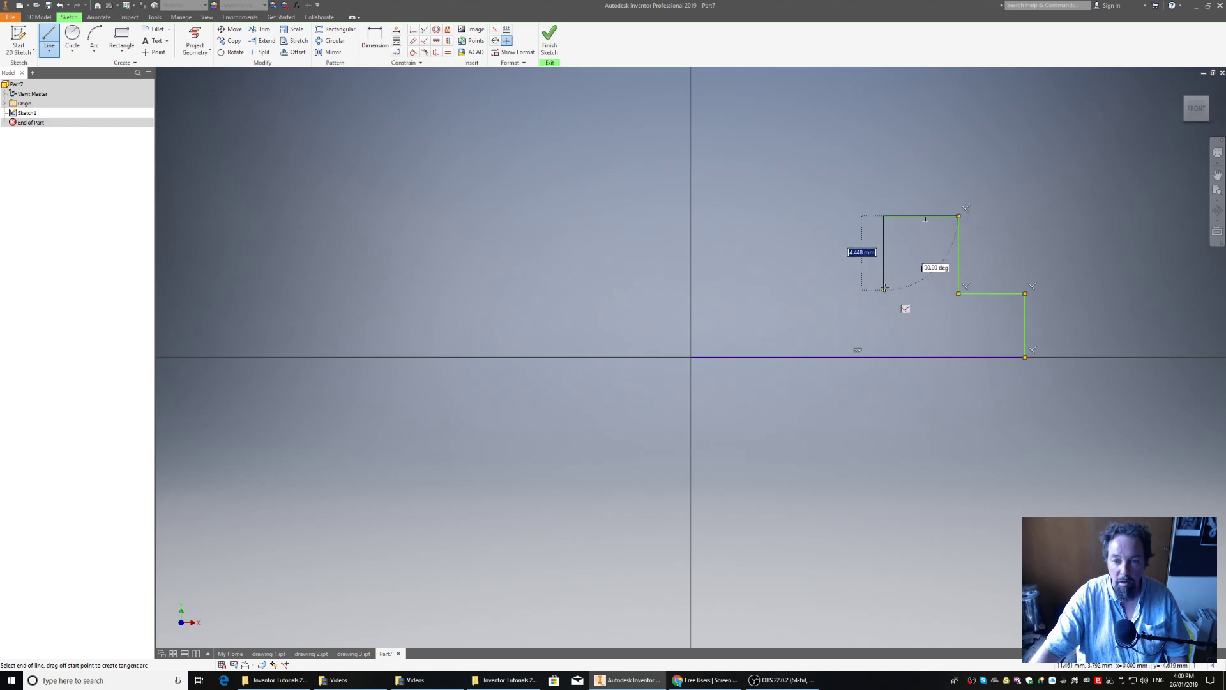
left_click(884, 255)
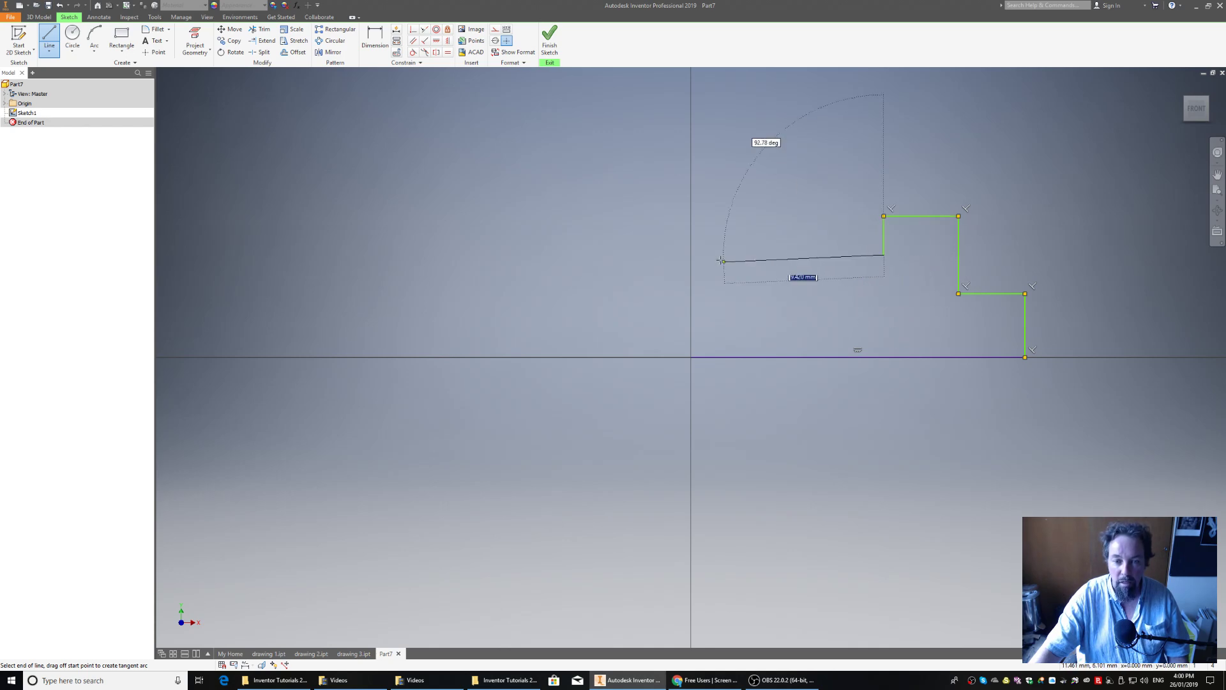
left_click(691, 254)
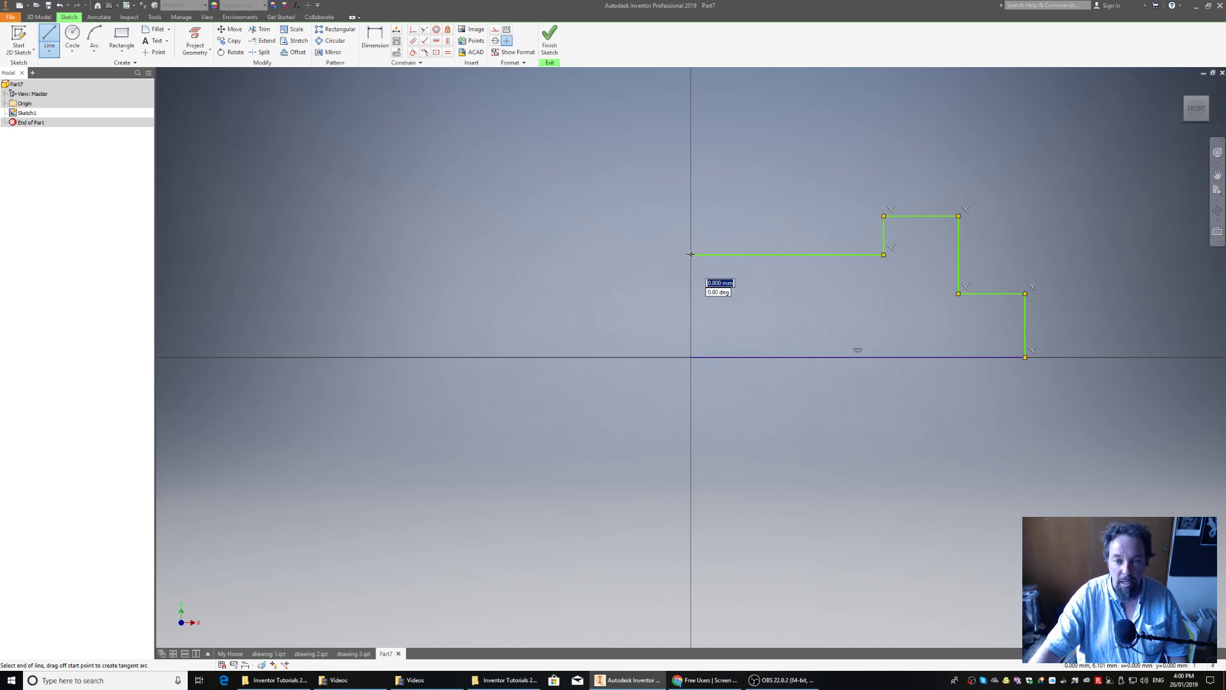
left_click(691, 357)
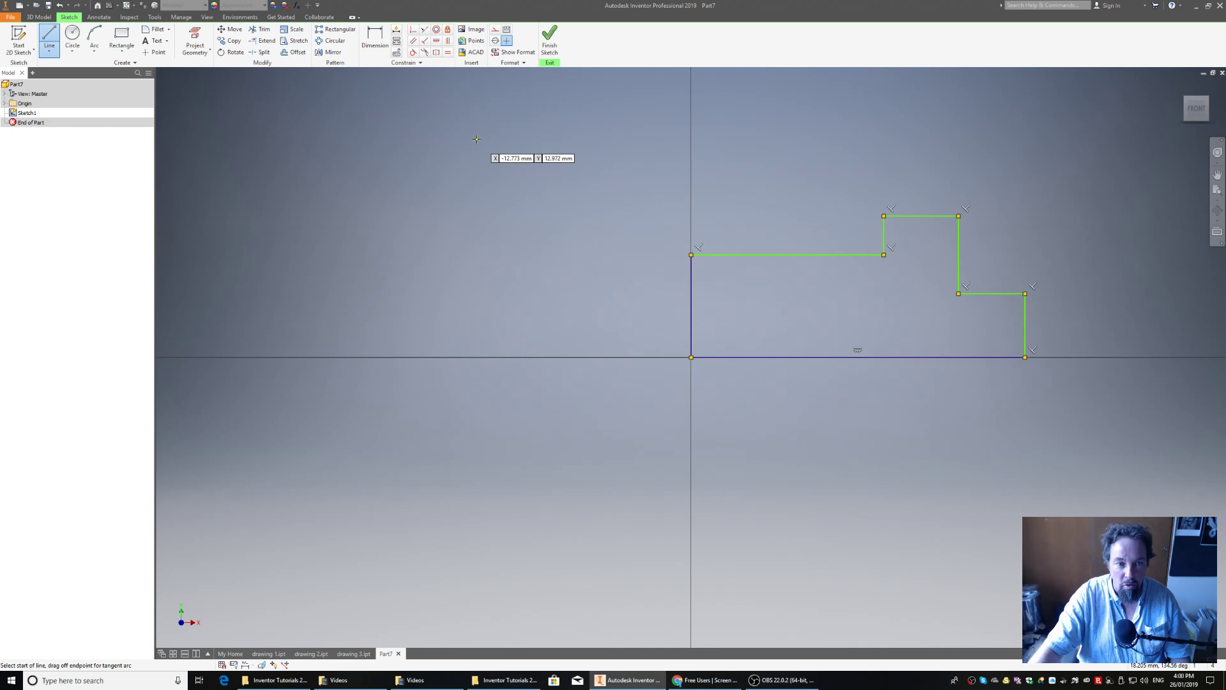
right_click(551, 172)
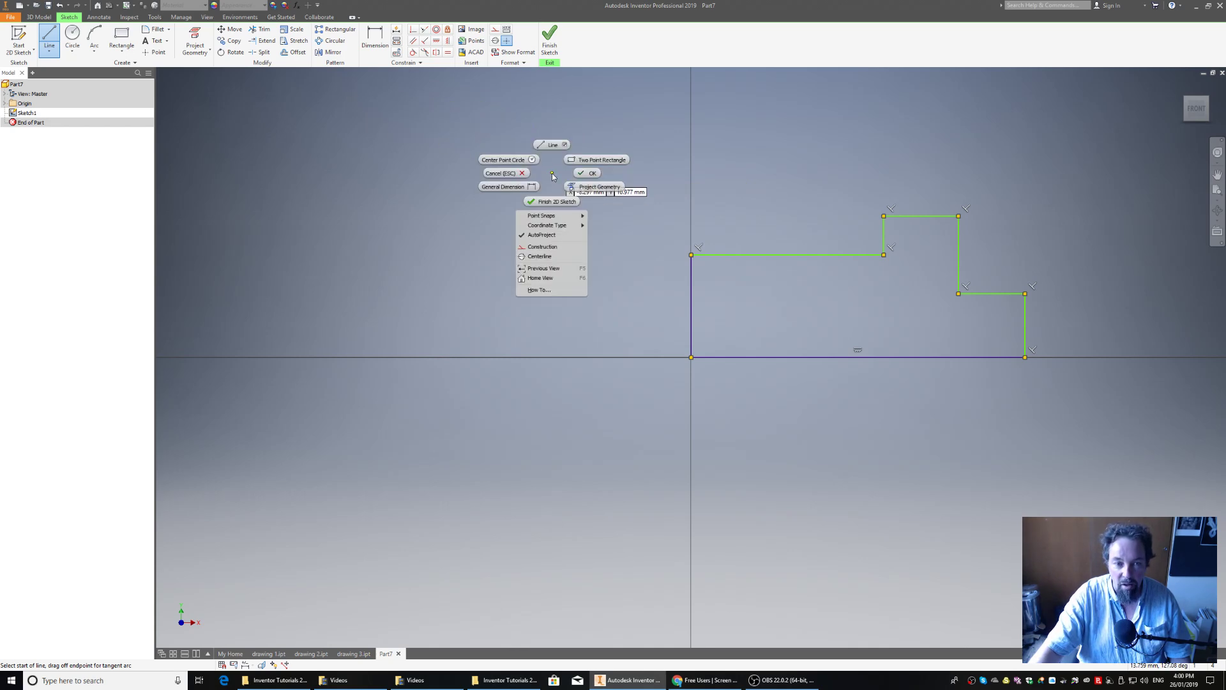
left_click(586, 177)
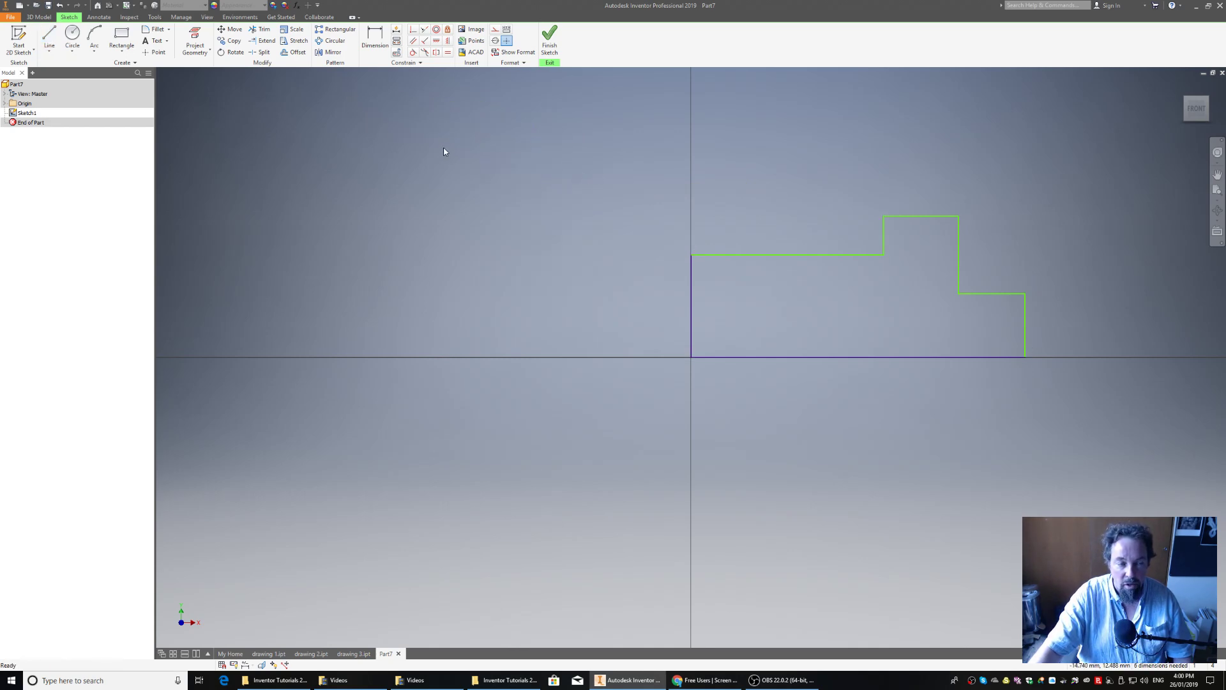
- Dimension the profile's overall width between its outer left and right vertical edges as 30 mm, placed below the base
left_click(377, 33)
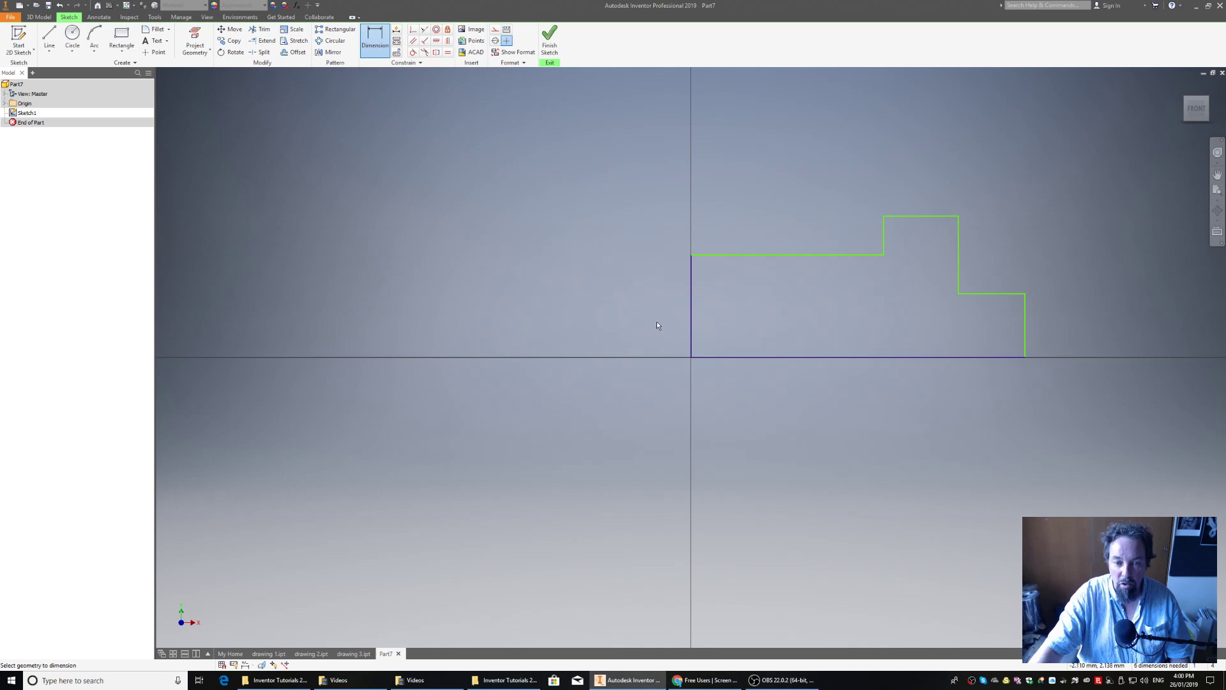
left_click(691, 334)
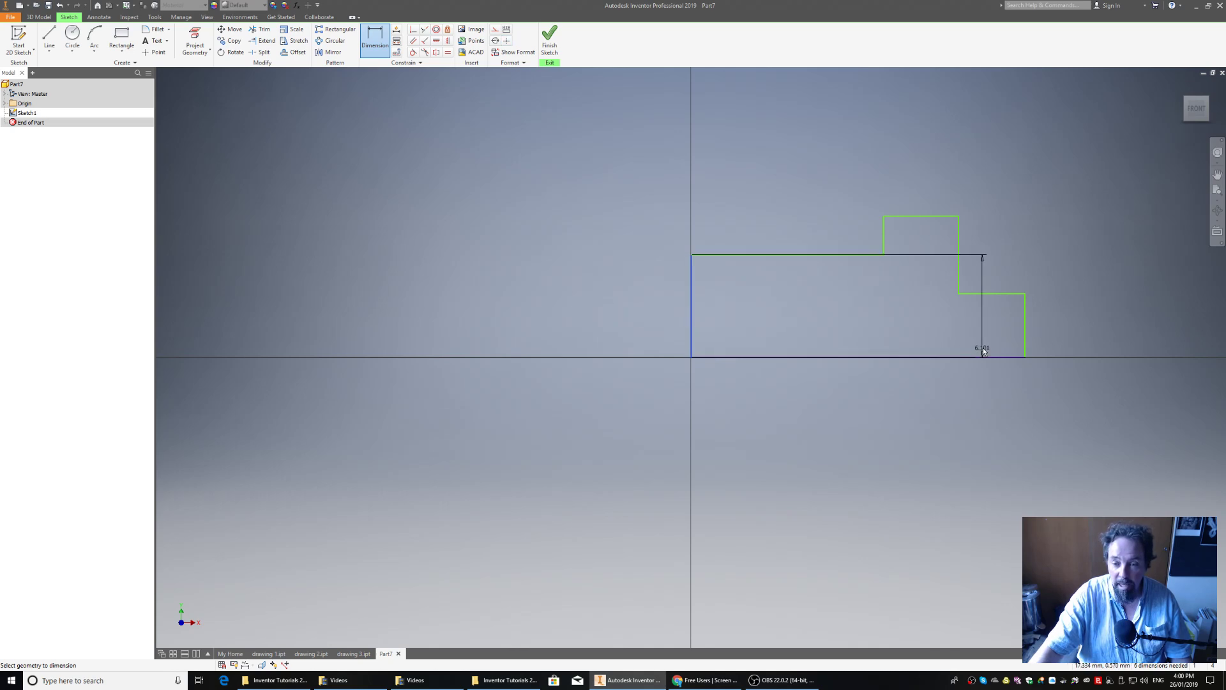
key("Escape")
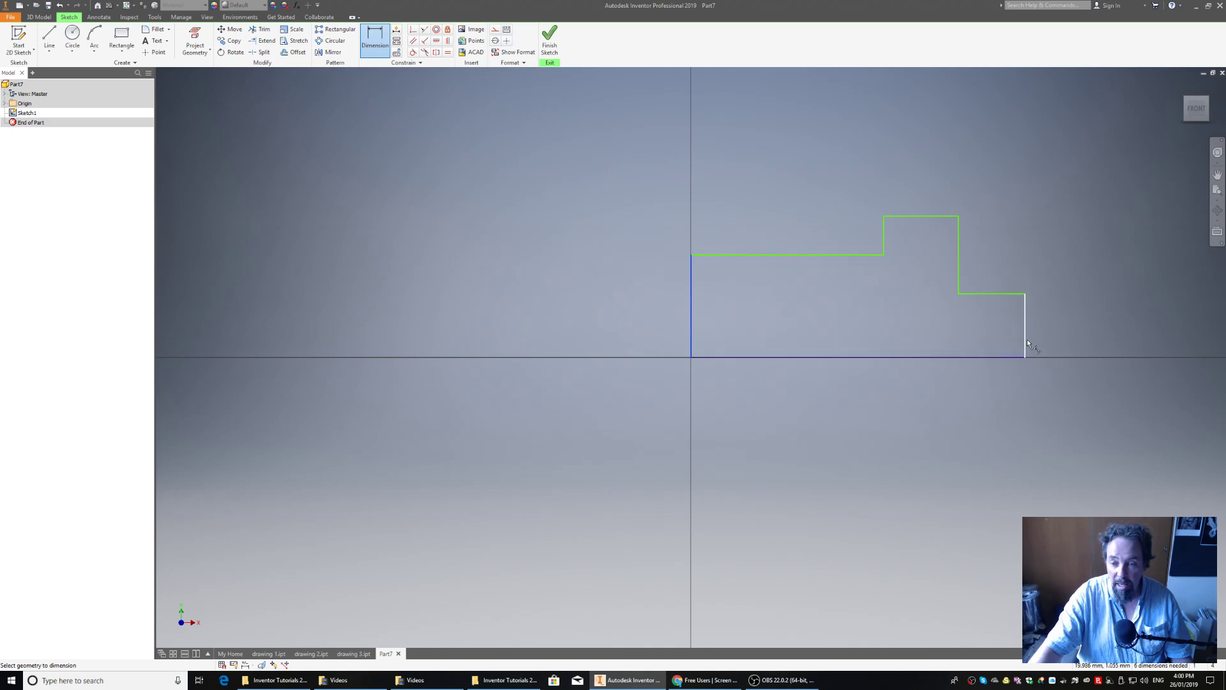
left_click(1026, 340)
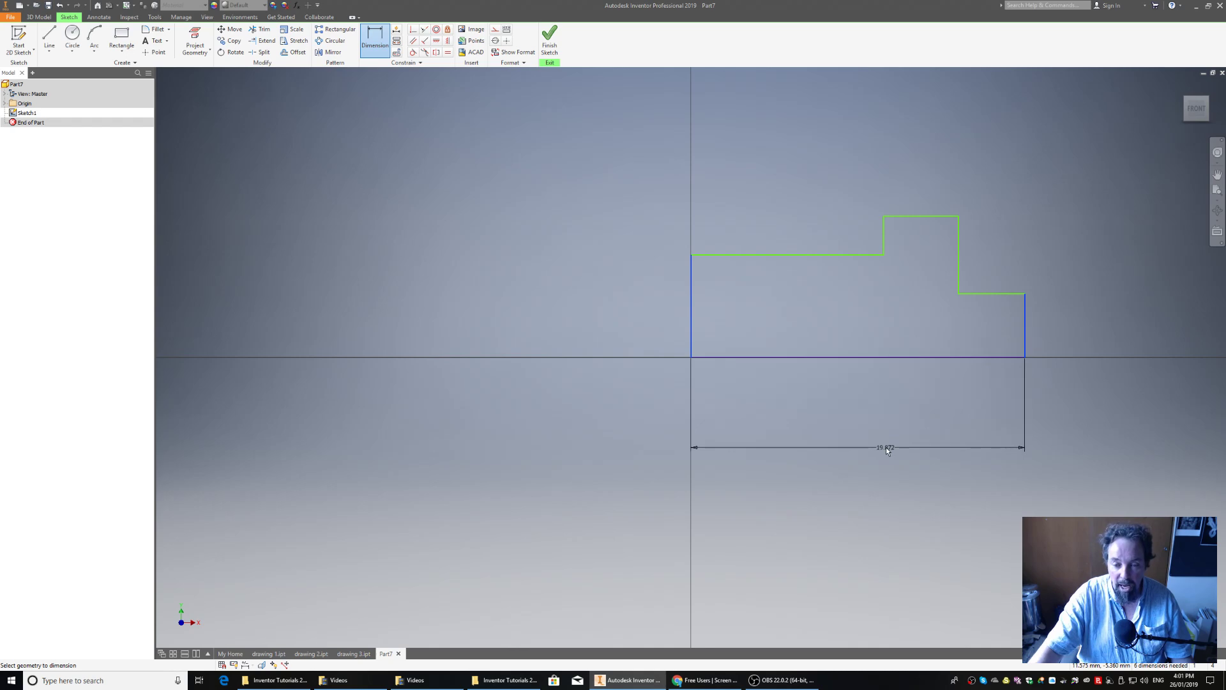
left_click(887, 447)
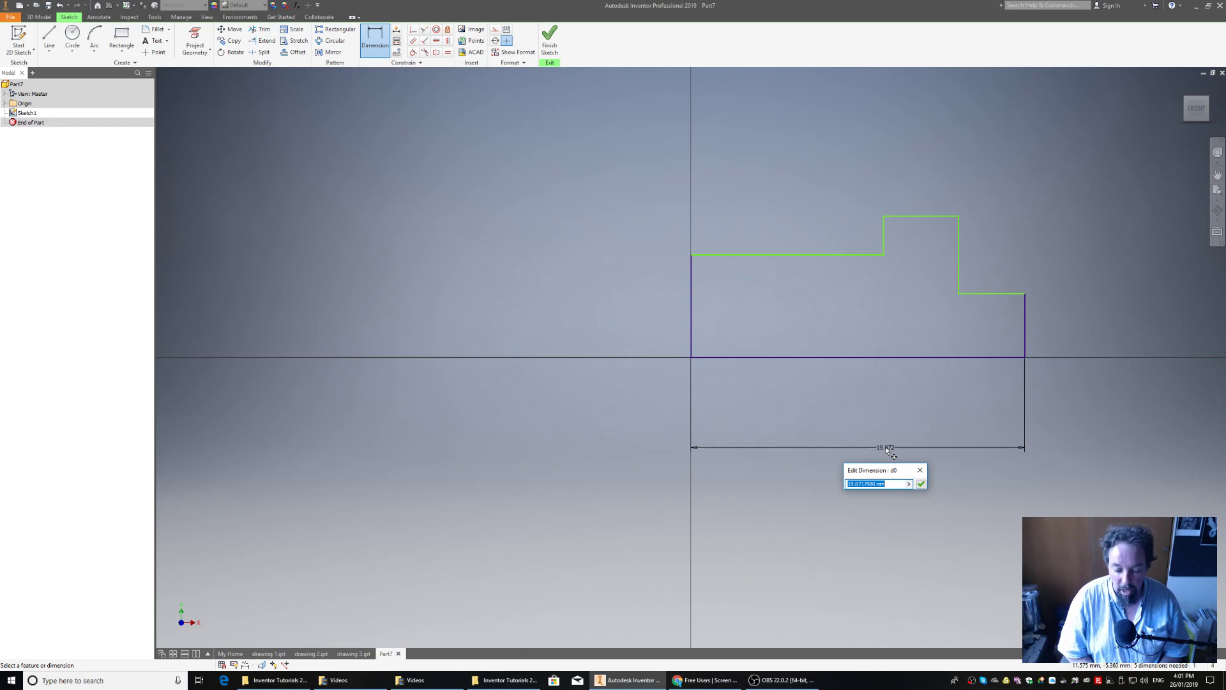
type("30")
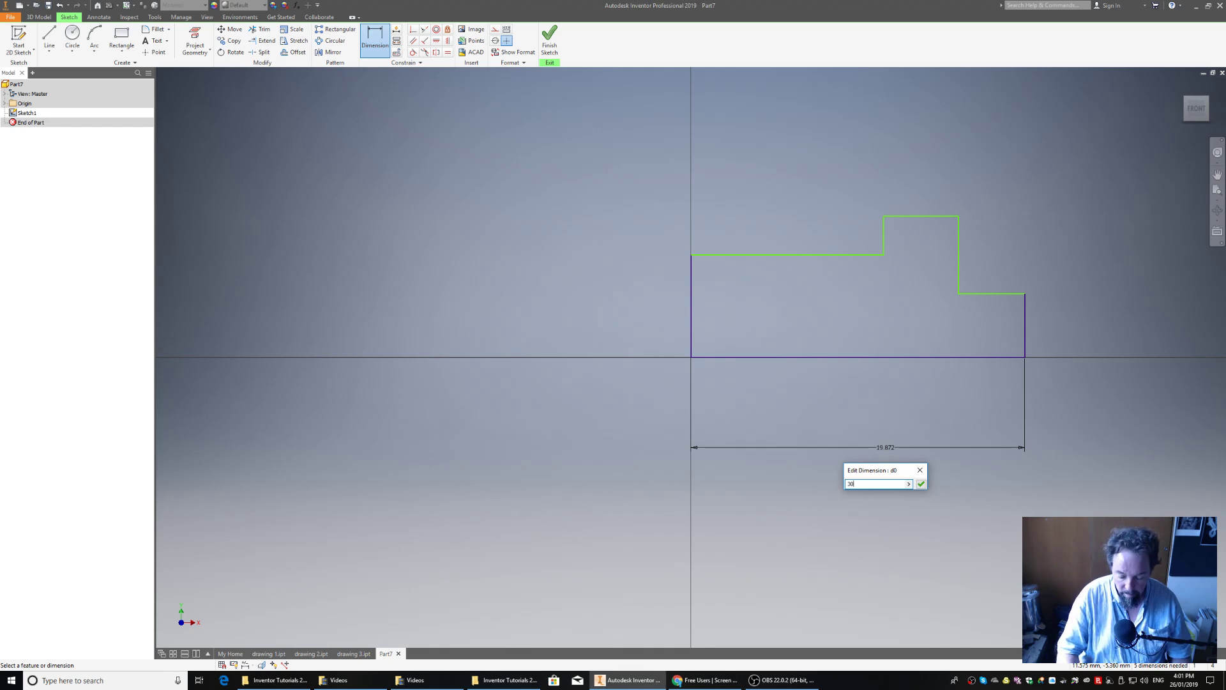
key("Return")
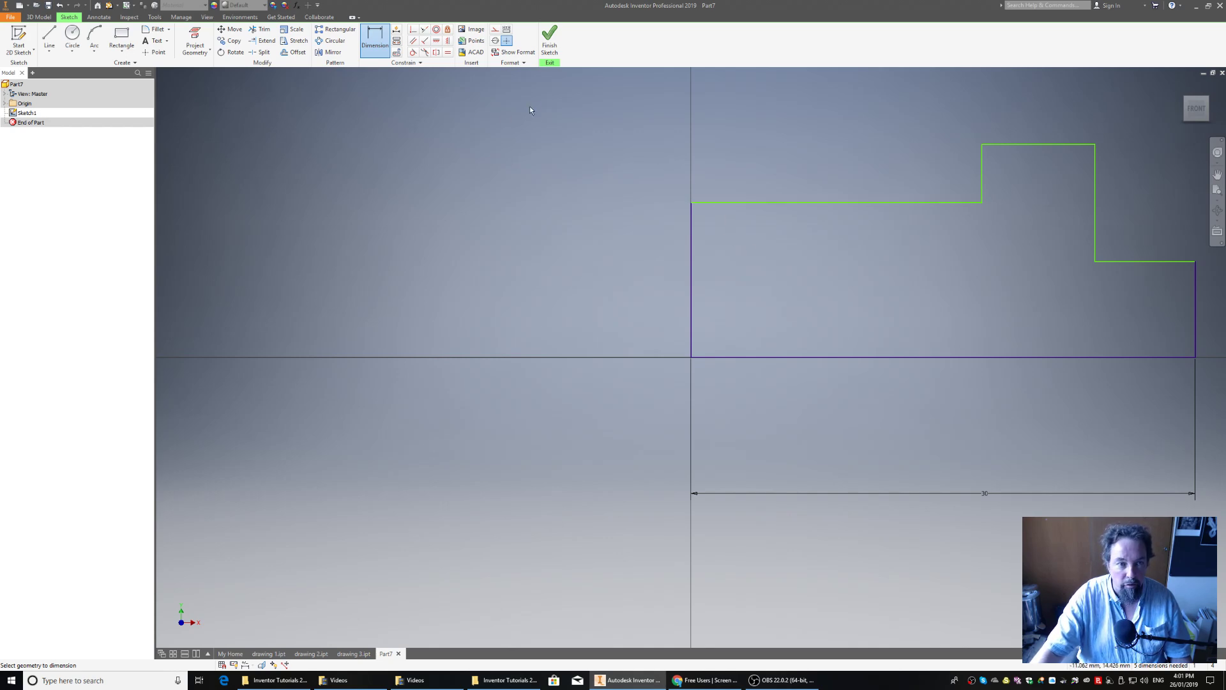
- Dimension the height from the base line to the long left shoulder as 10 mm
left_click(773, 202)
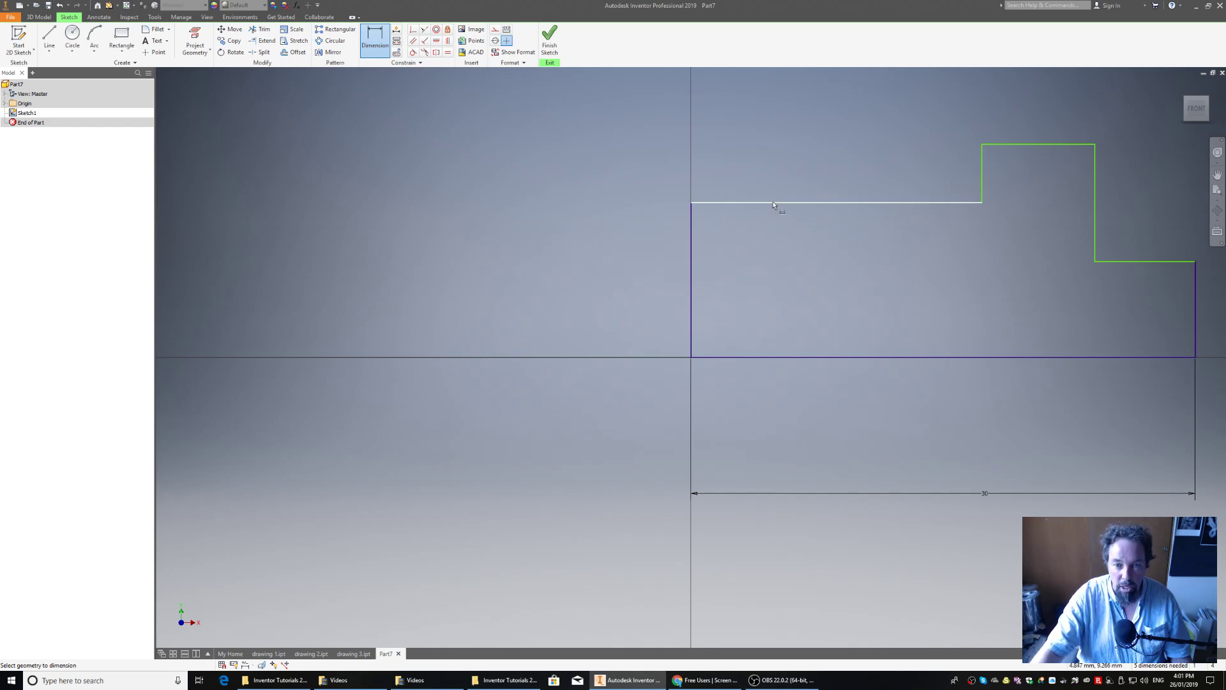
left_click(774, 355)
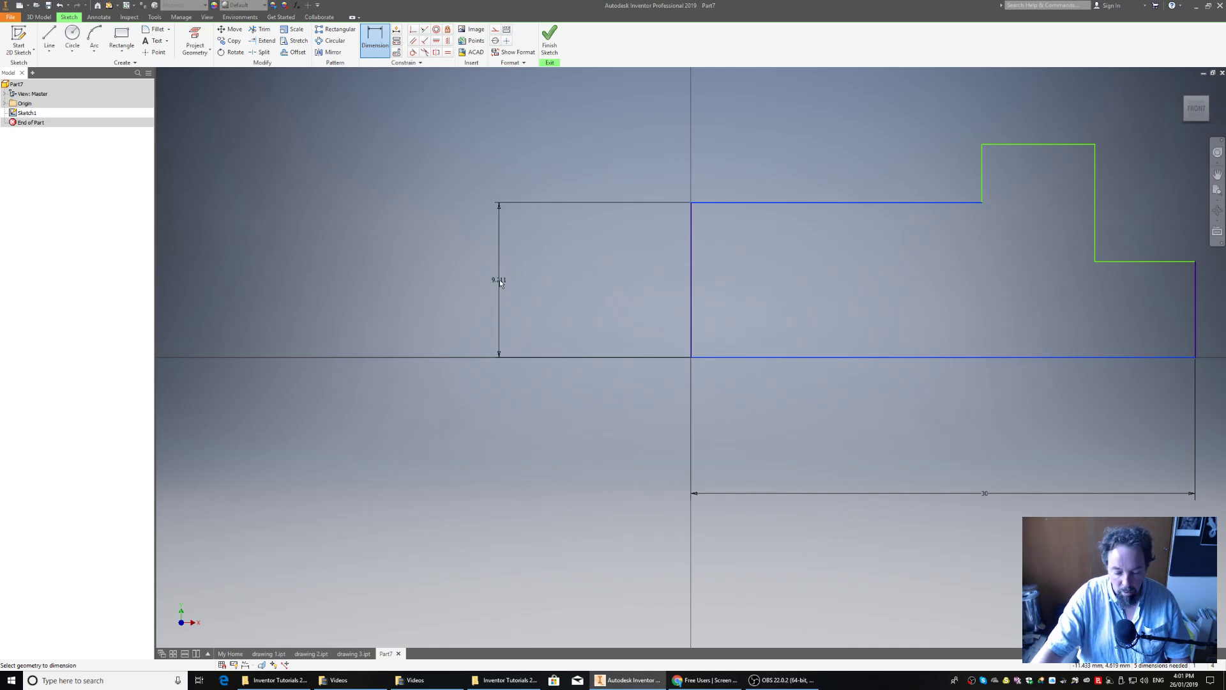
left_click(500, 279)
type("10")
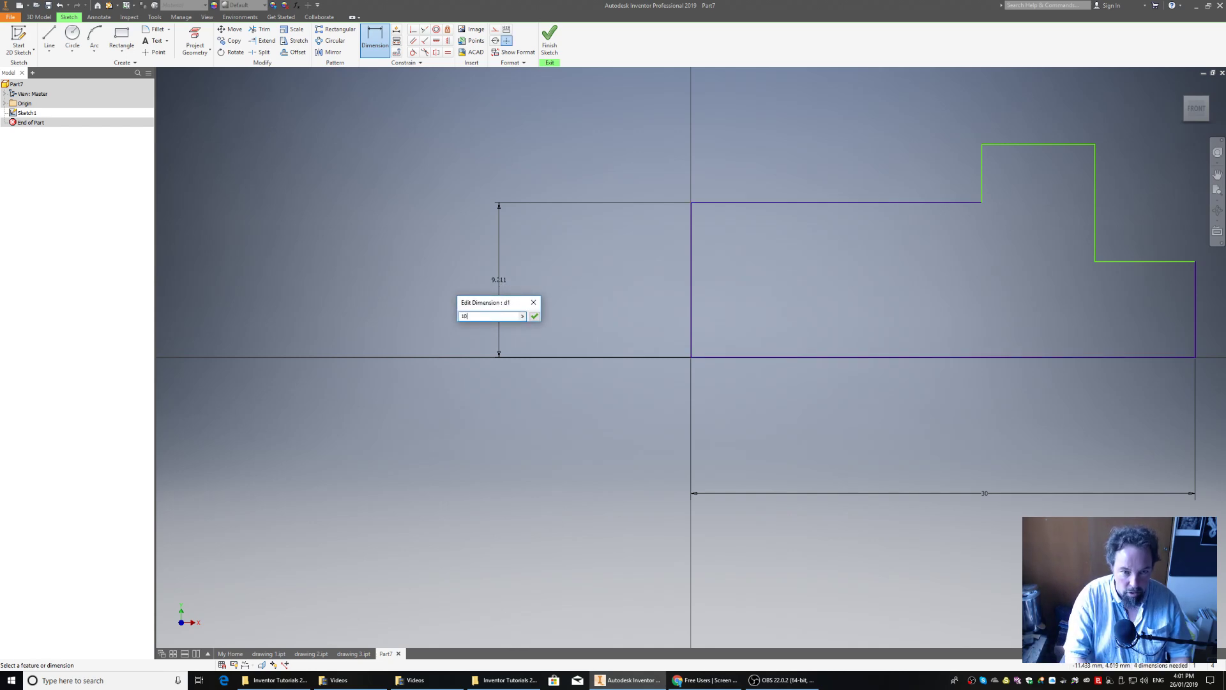
key("Return")
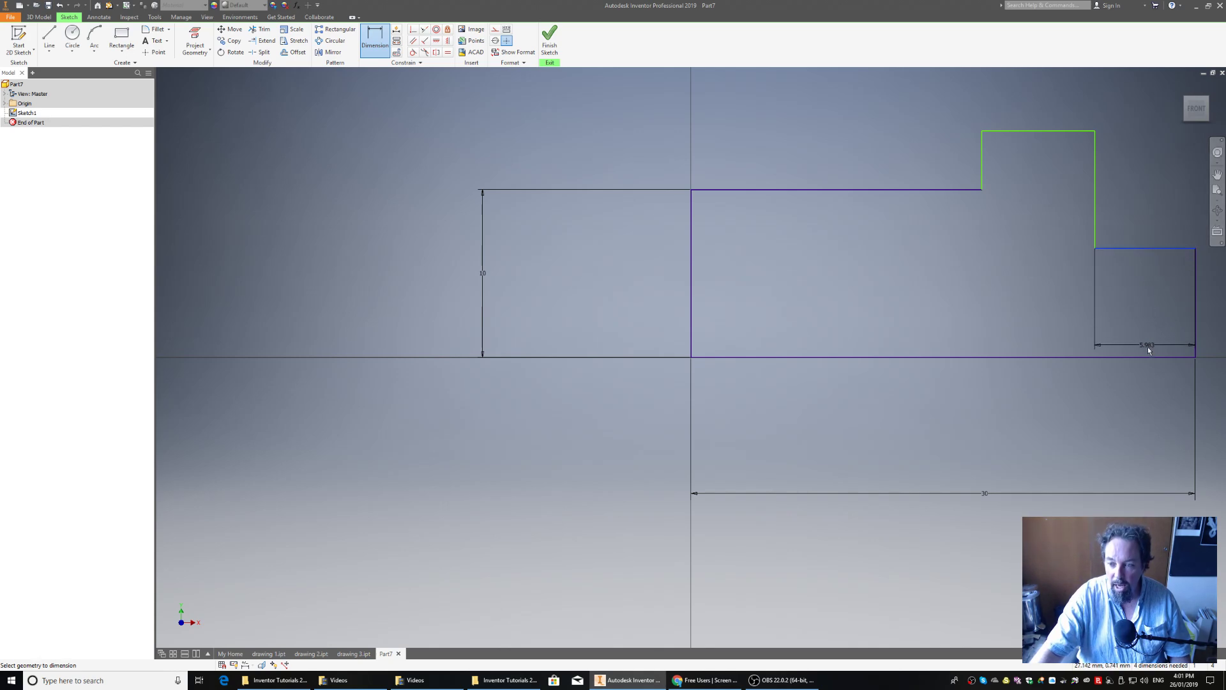
- Dimension the height from the base line to the short right shoulder as 10 mm
left_click(1147, 357)
left_click(1147, 248)
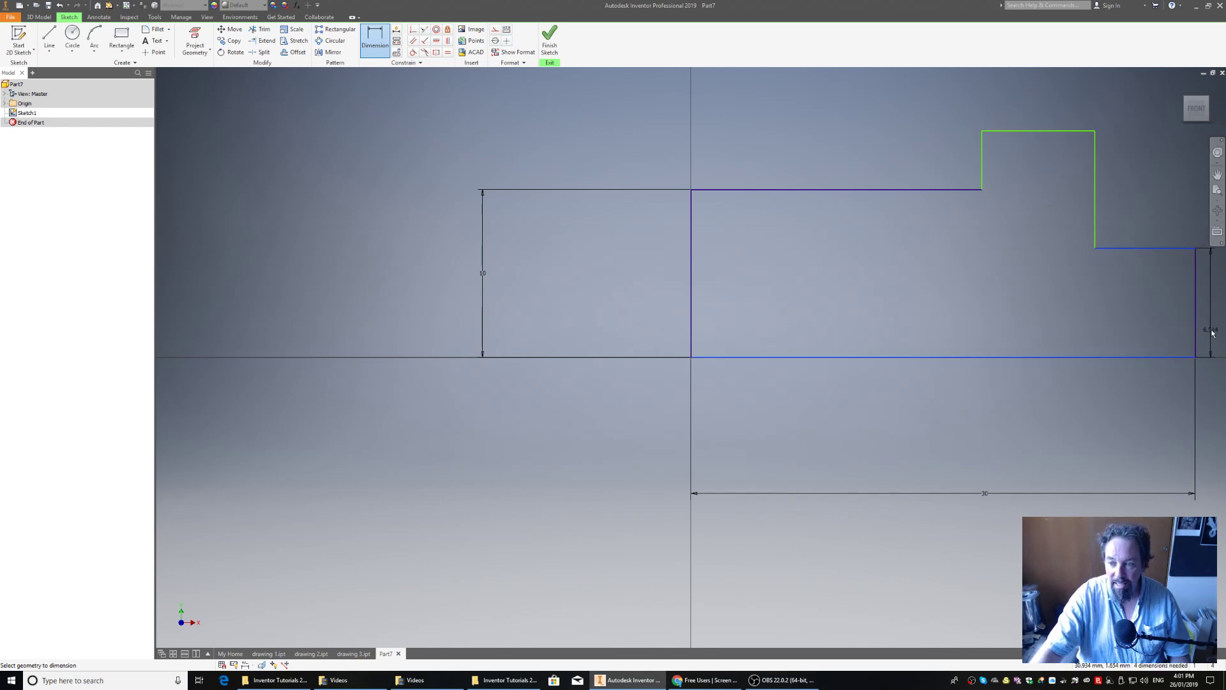
left_click(1216, 327)
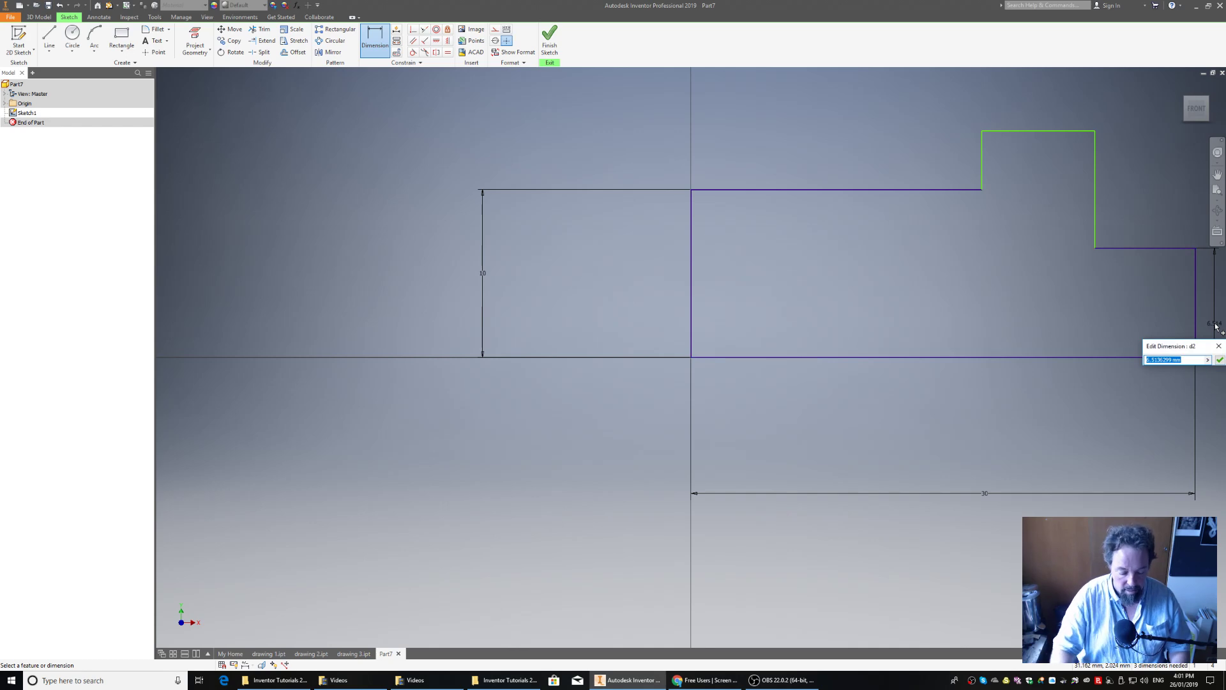
type("10")
key("Return")
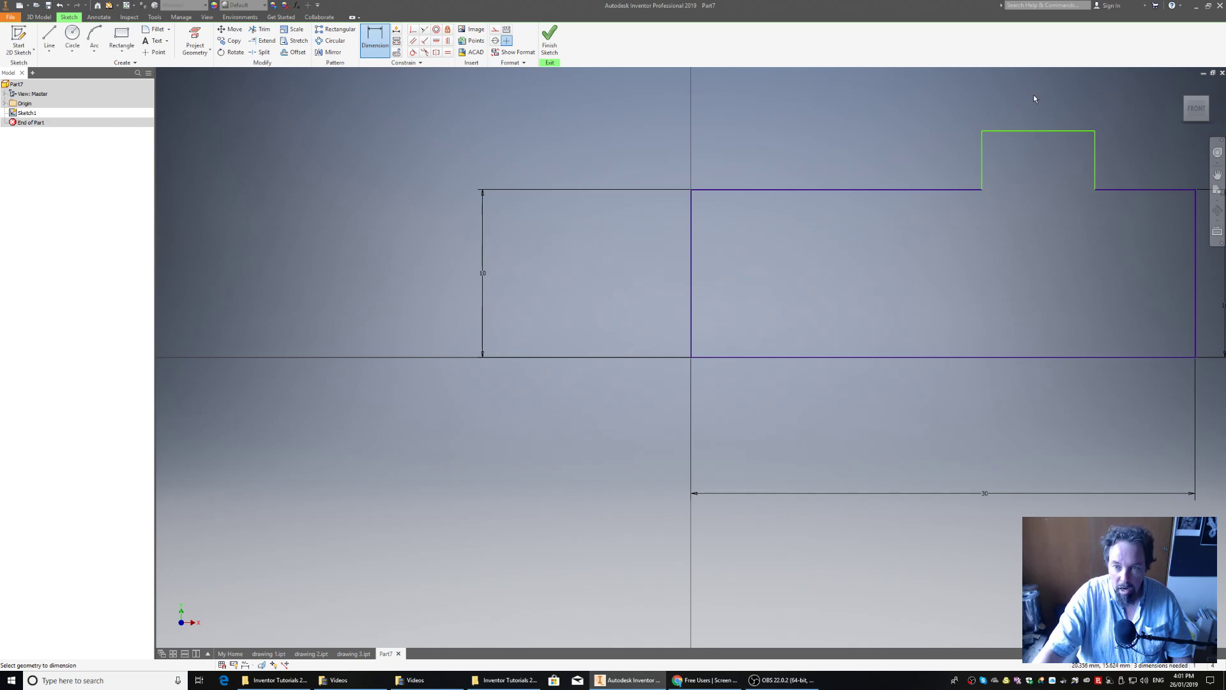
- Dimension the overall height from the base line to the raised block's top edge as 20 mm, placed outside the left shoulder's height dimension
left_click(1036, 130)
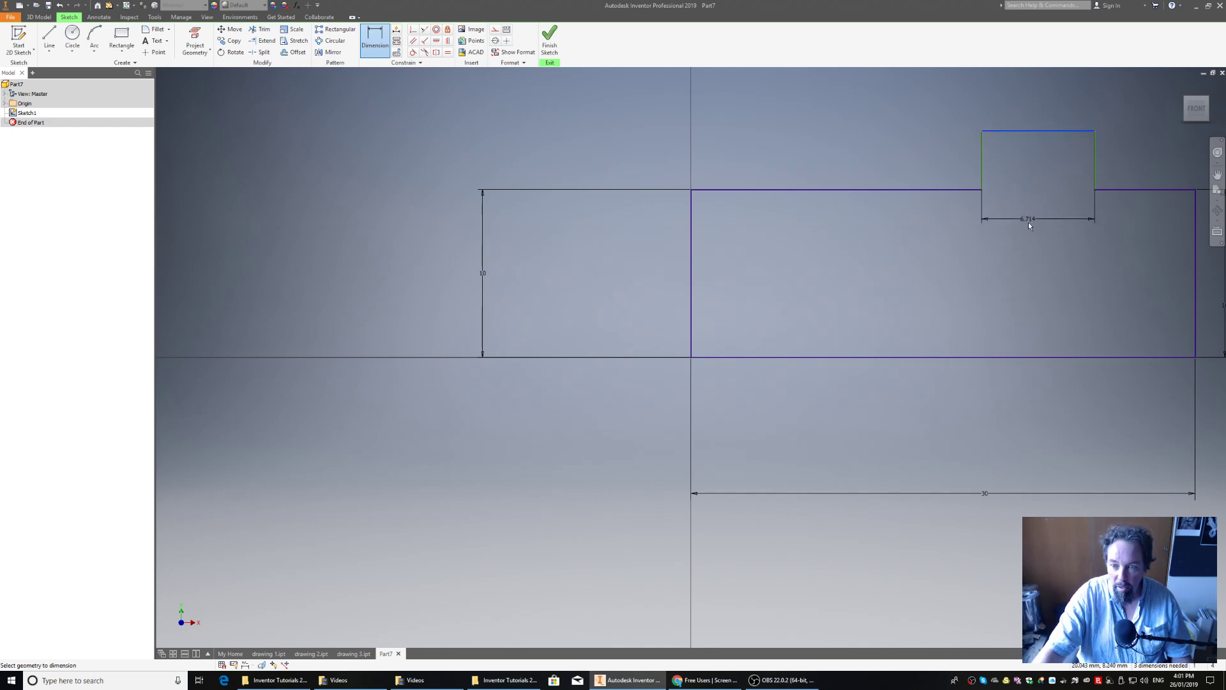
left_click(1038, 358)
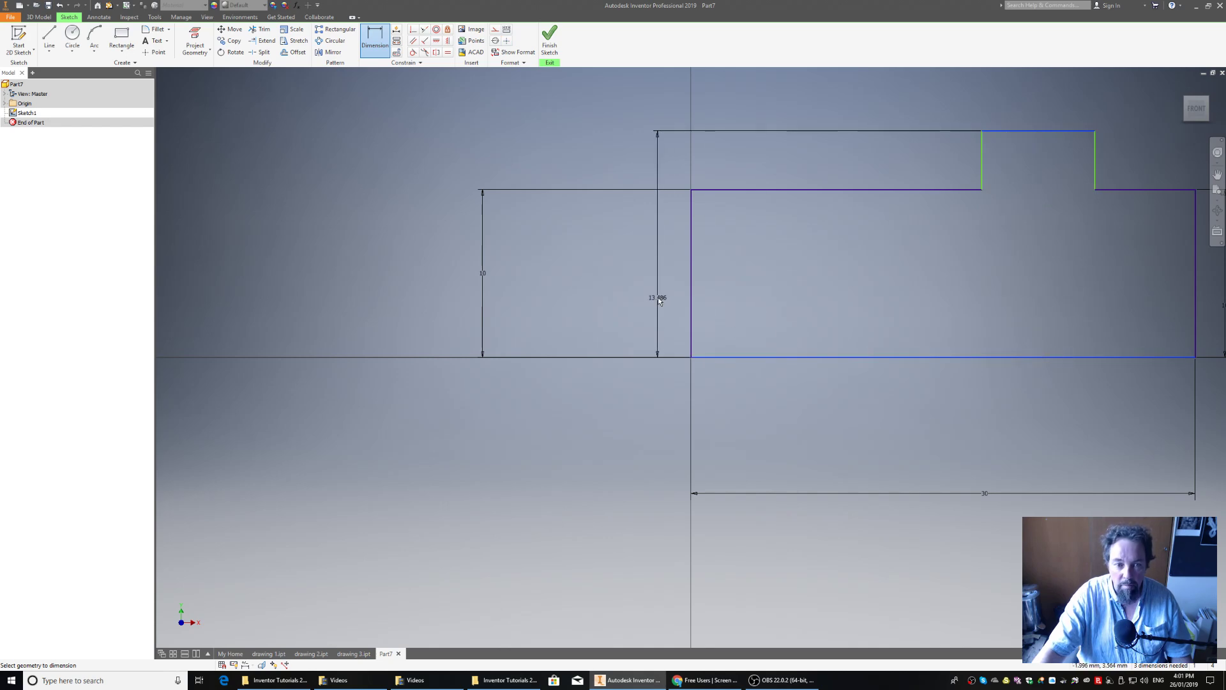
left_click(386, 262)
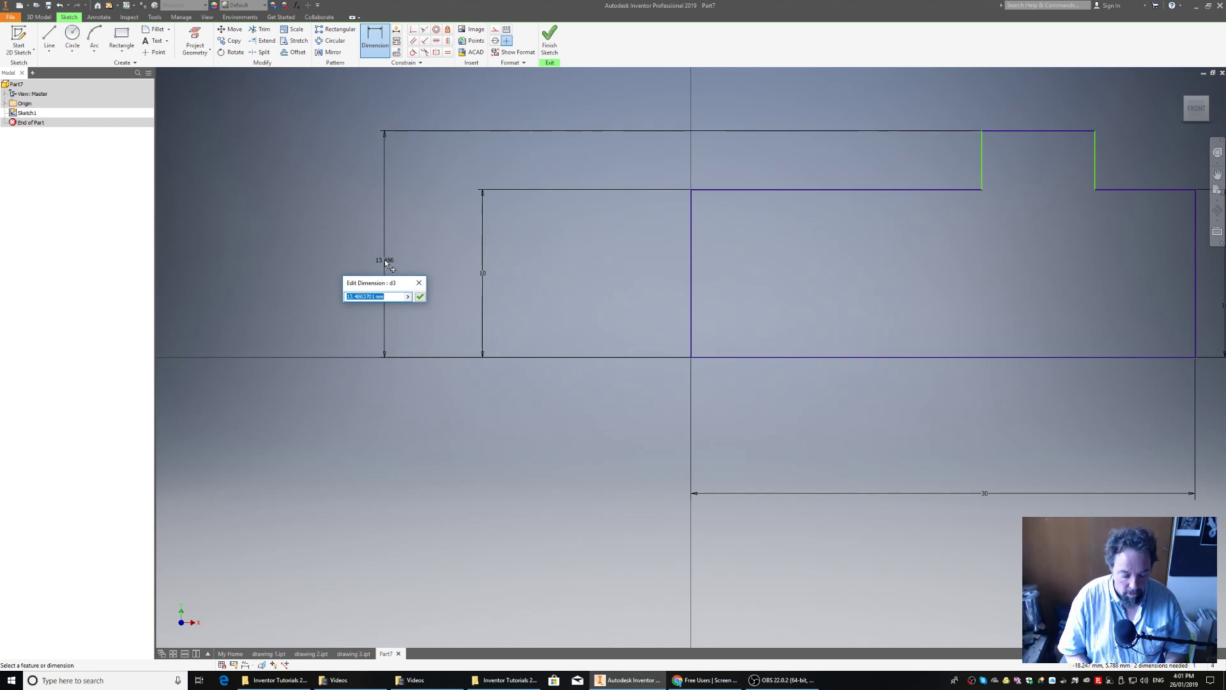
type("20")
key("Return")
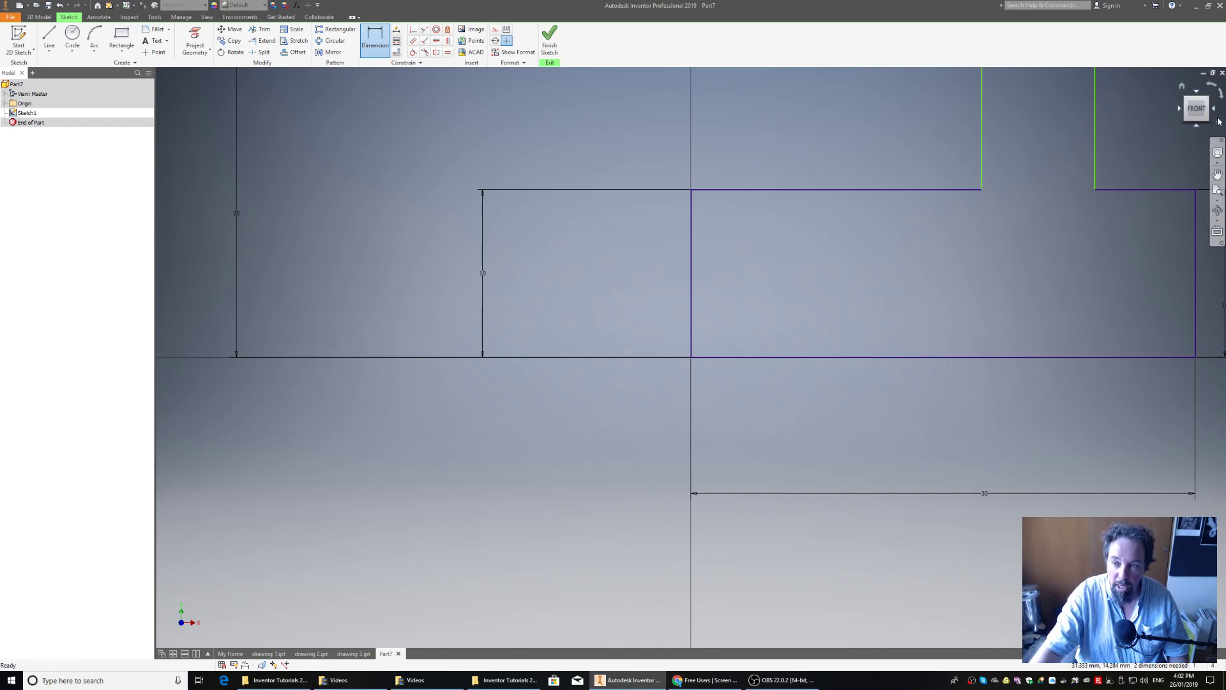
- Dimension the raised block's width between its two vertical edges as 10 mm, placed above the block
left_click(1197, 110)
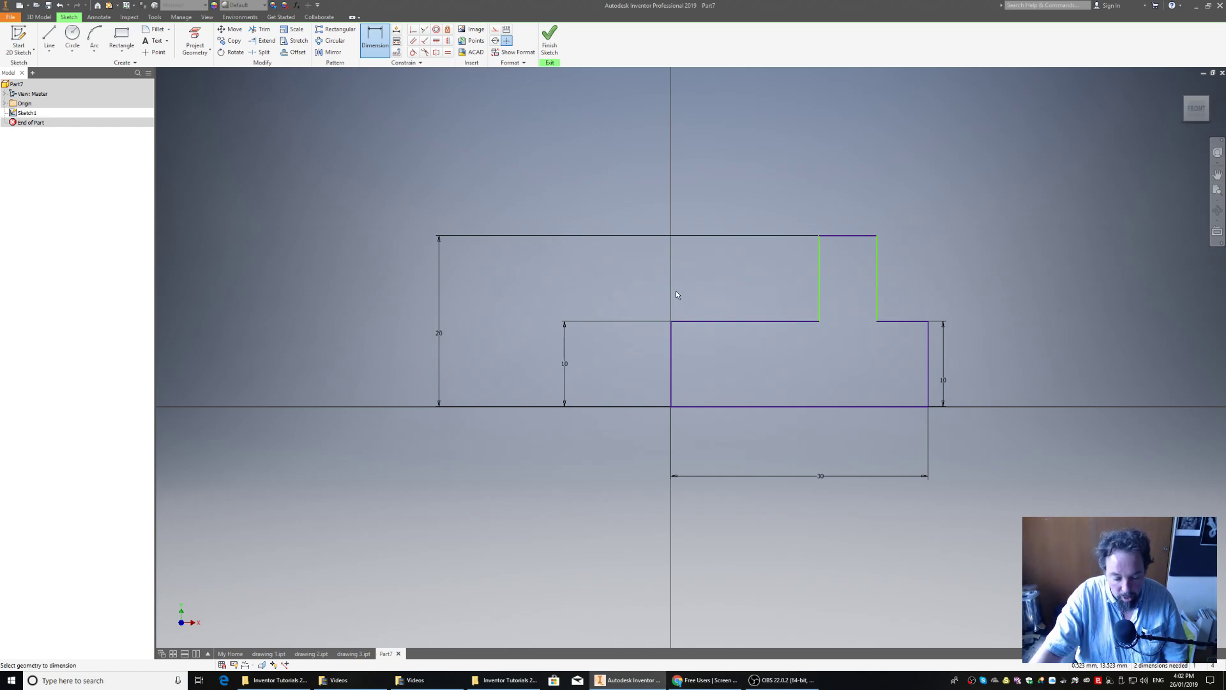
left_click(877, 271)
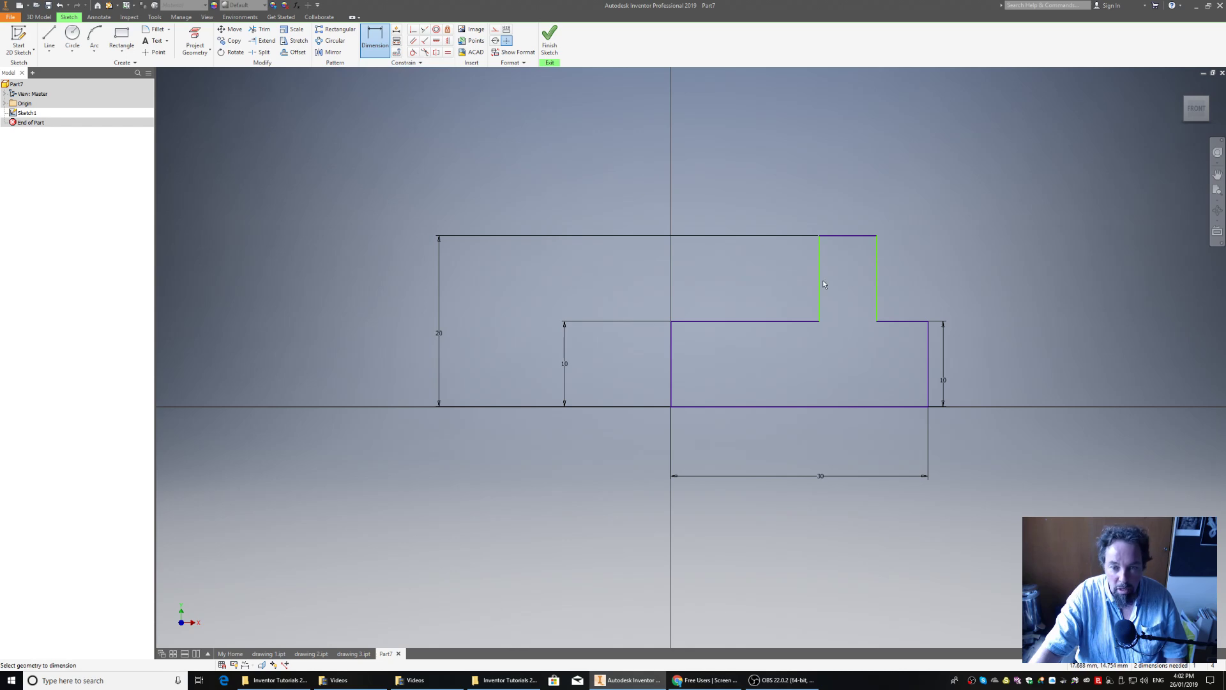
left_click(821, 283)
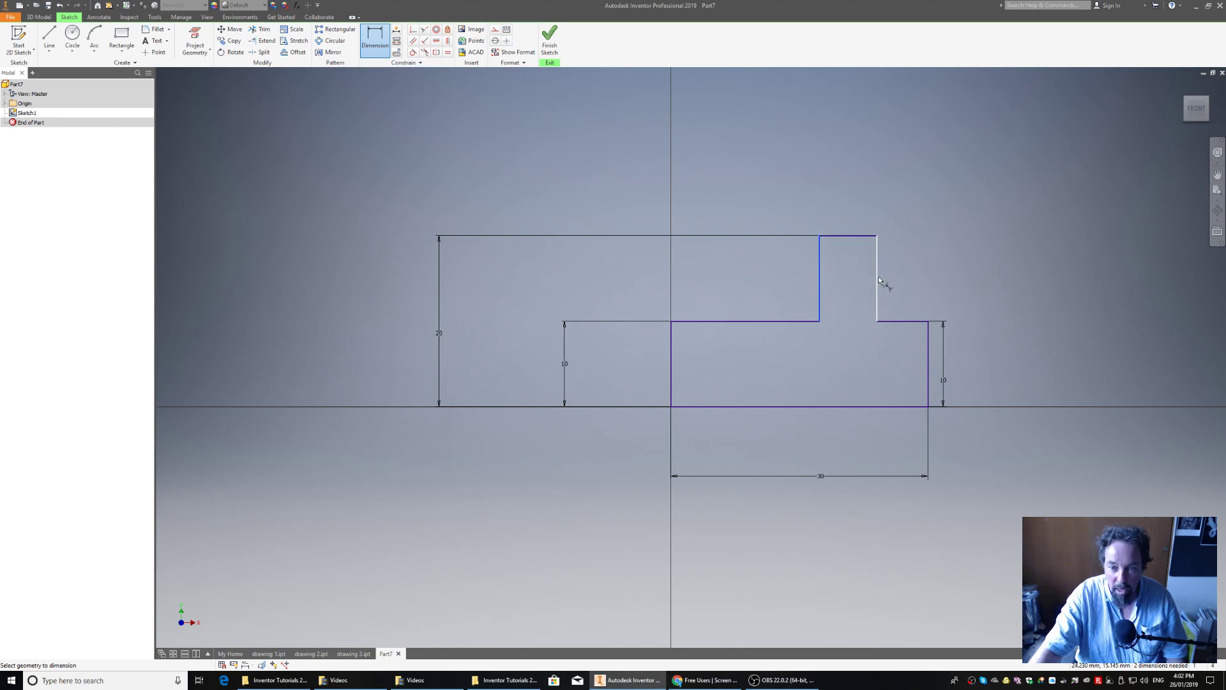
left_click(853, 156)
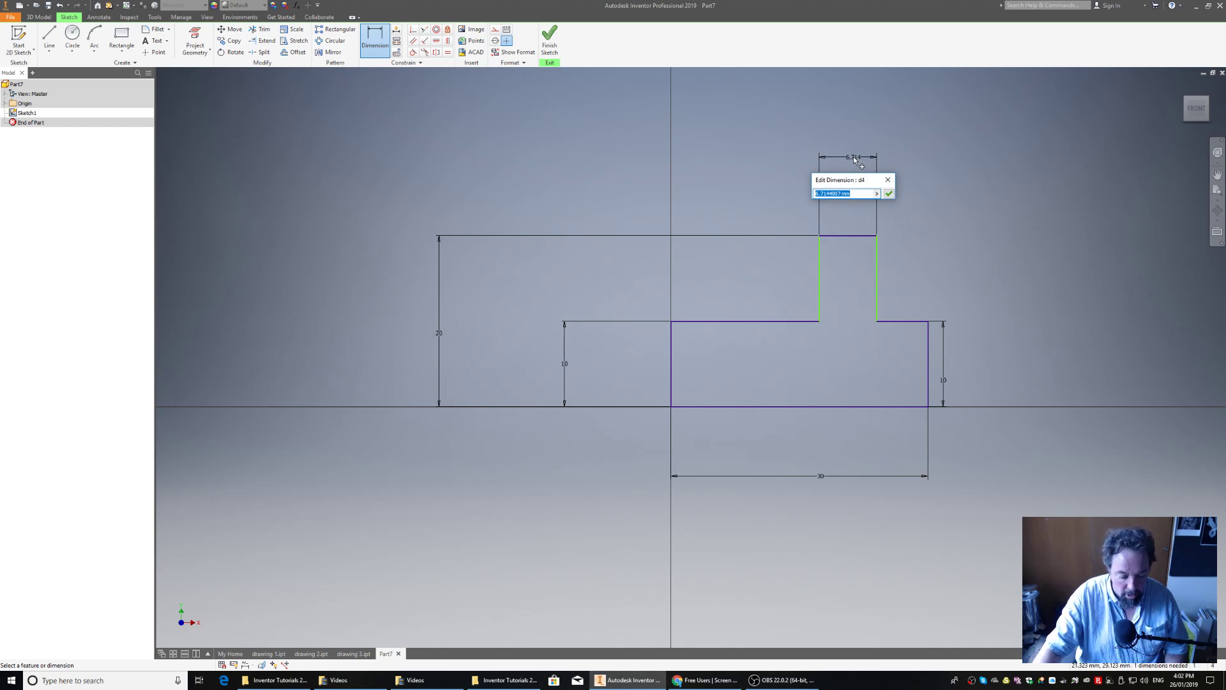
type("10")
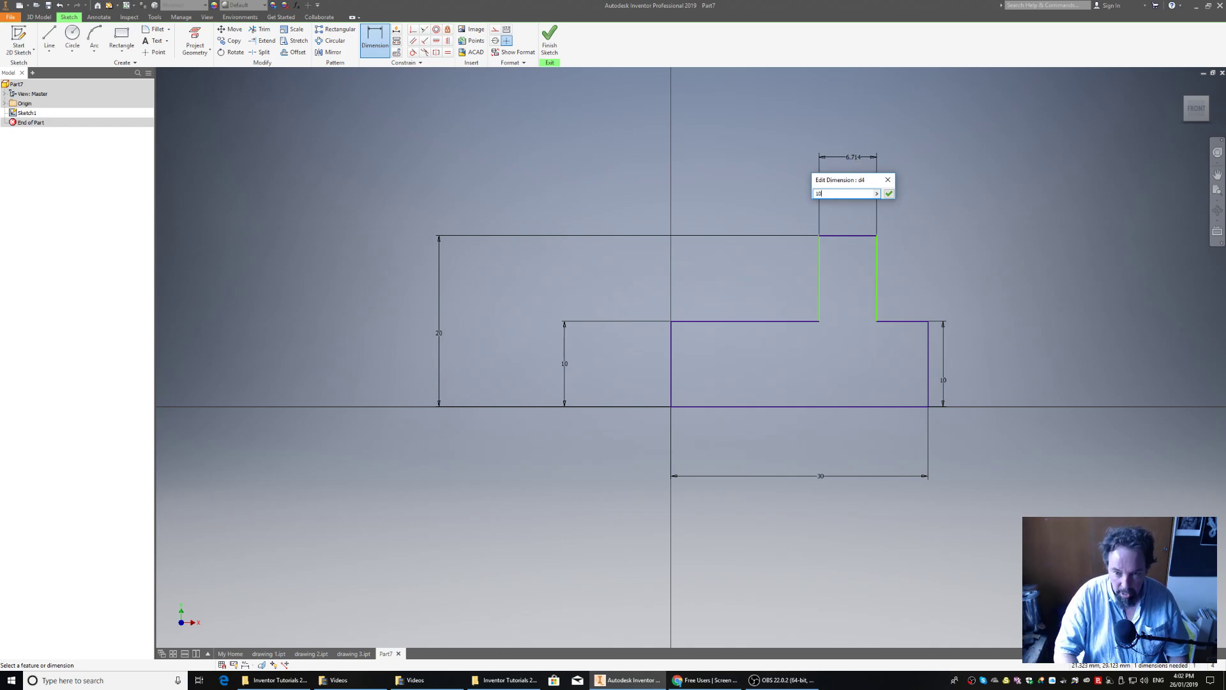
key("Return")
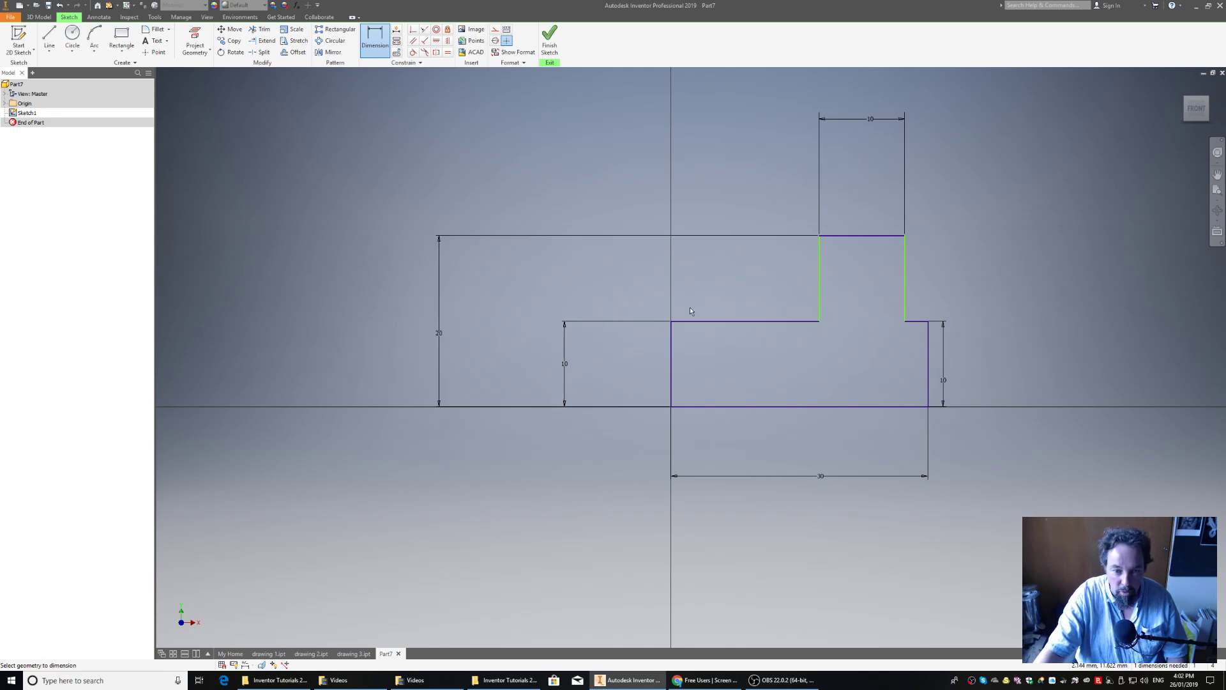
- Dimension the horizontal distance from the profile's outer left edge to the raised block's left edge as 10 mm, placed above the left shoulder
left_click(671, 364)
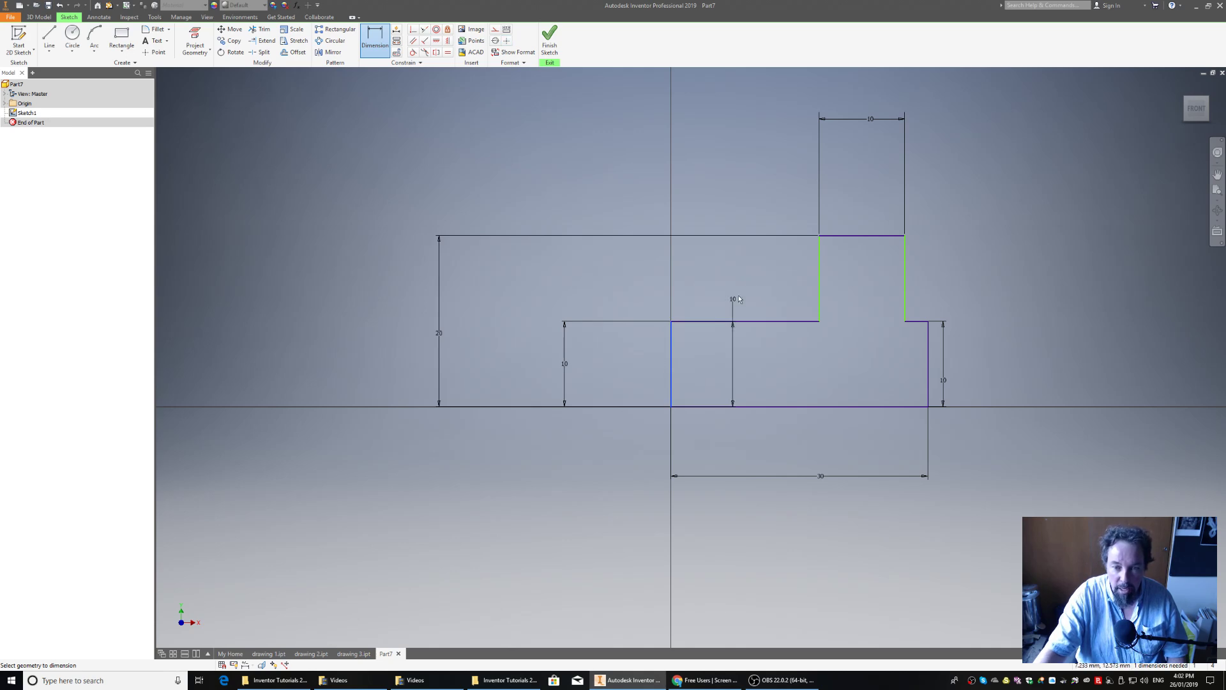
left_click(820, 264)
left_click(751, 134)
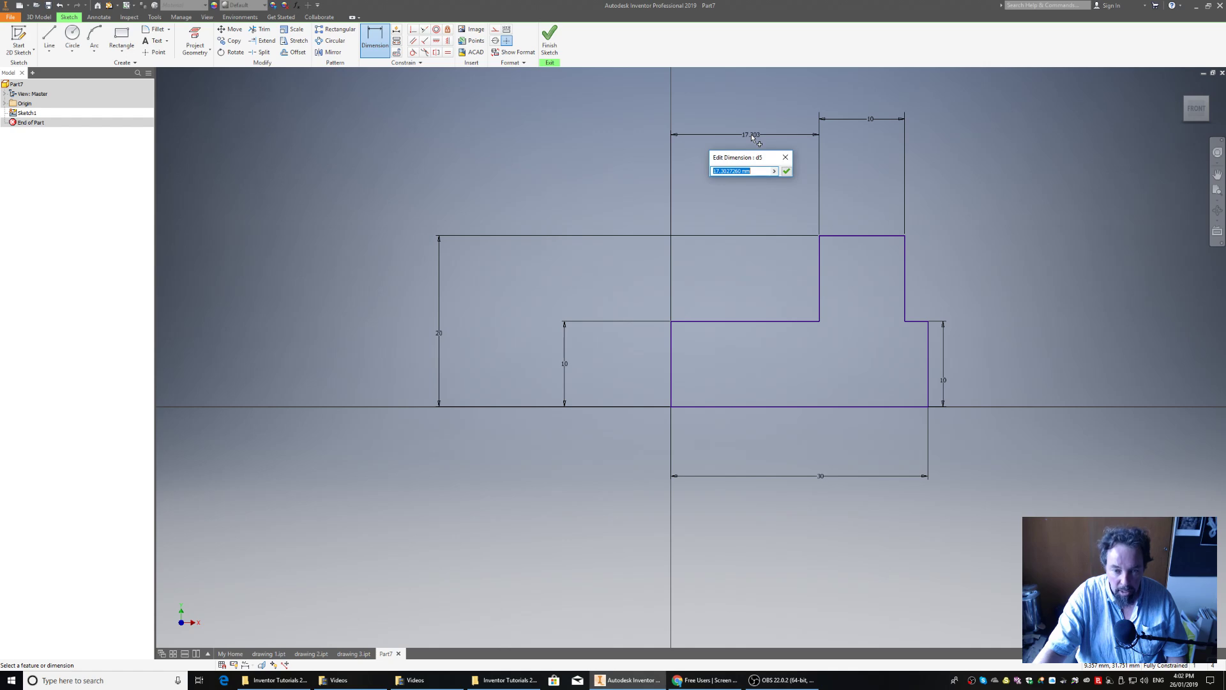
type("1")
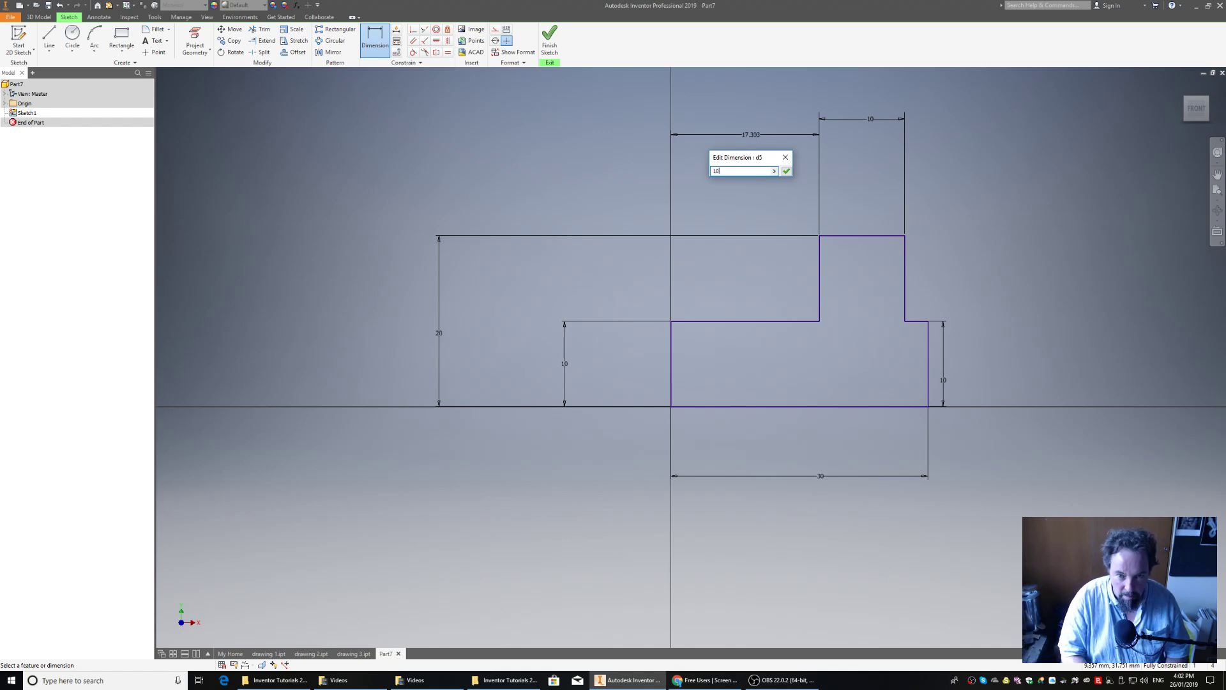
type("0")
key("Return")
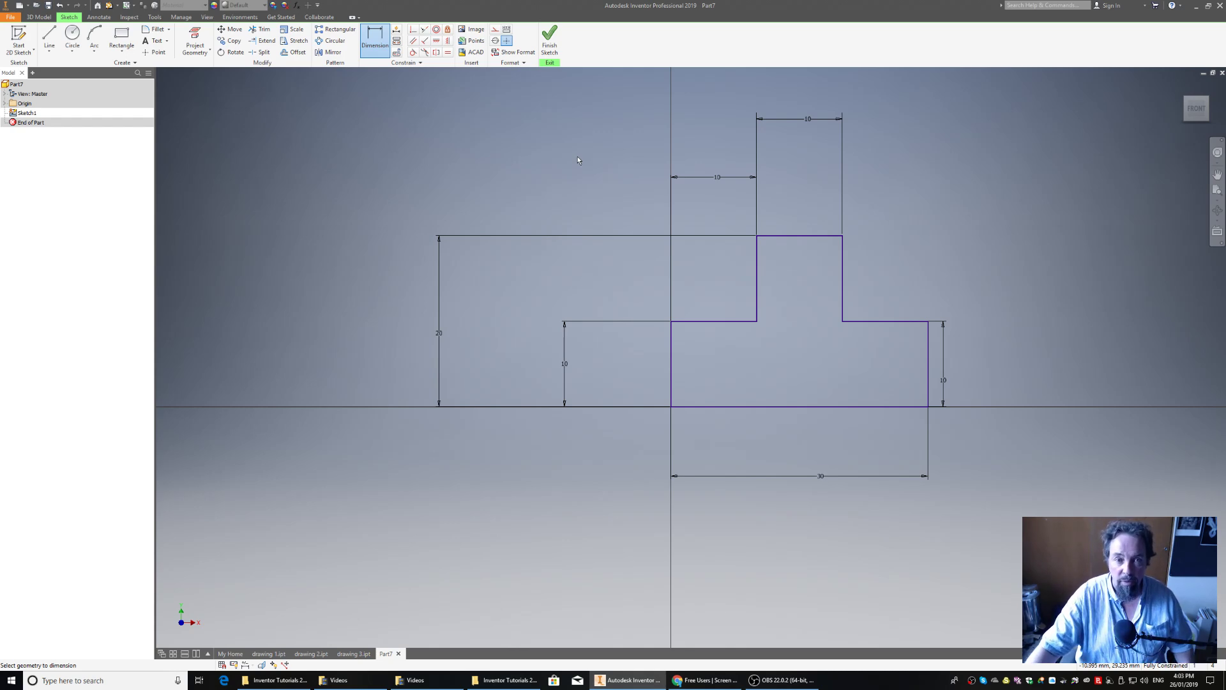
- Finish the sketch and extrude the stepped profile 50 mm as a solid
left_click(549, 38)
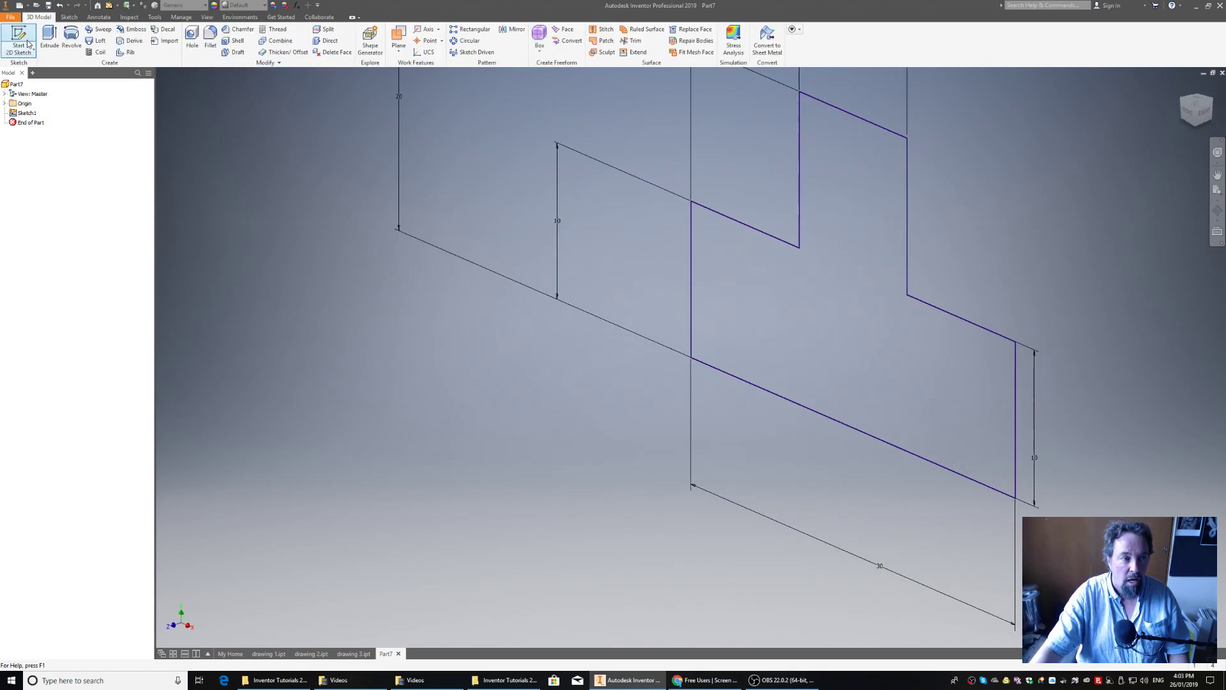
left_click(51, 38)
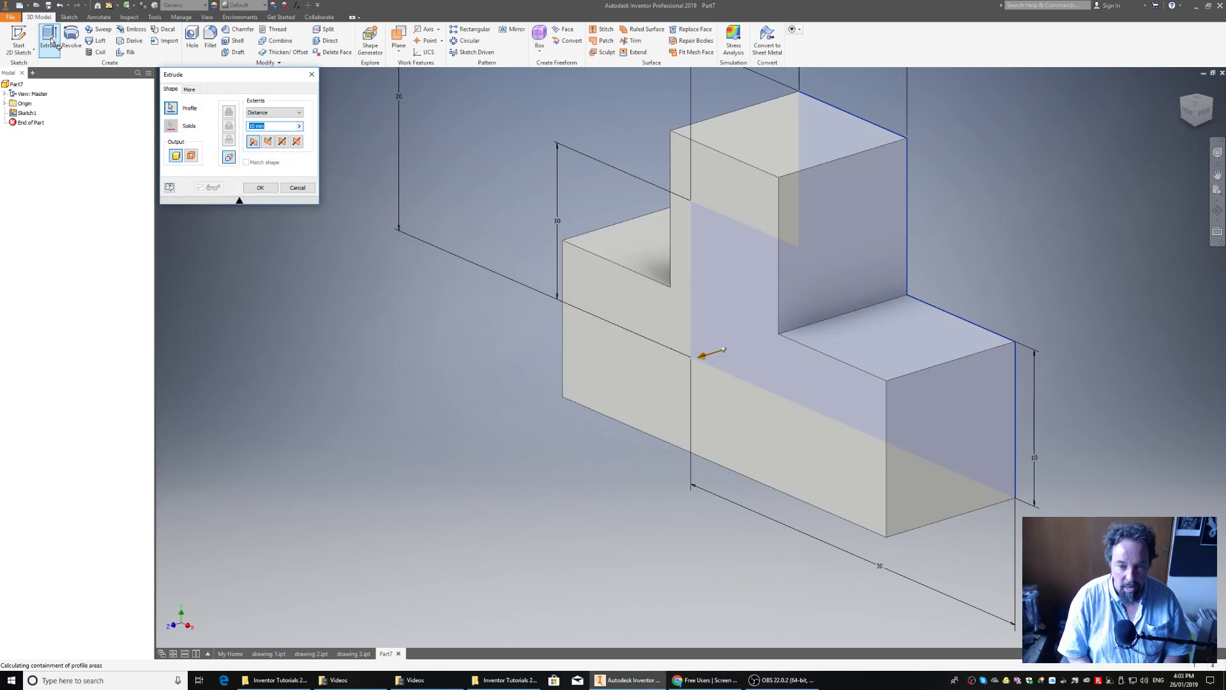
type("50")
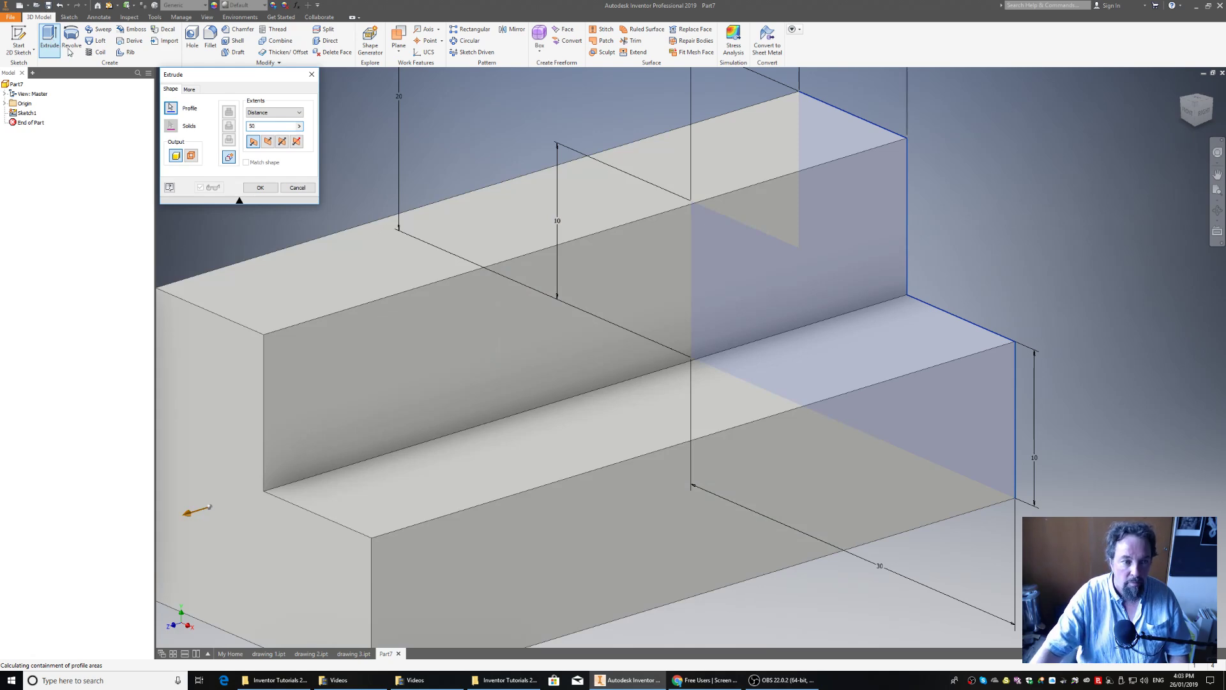
left_click(260, 188)
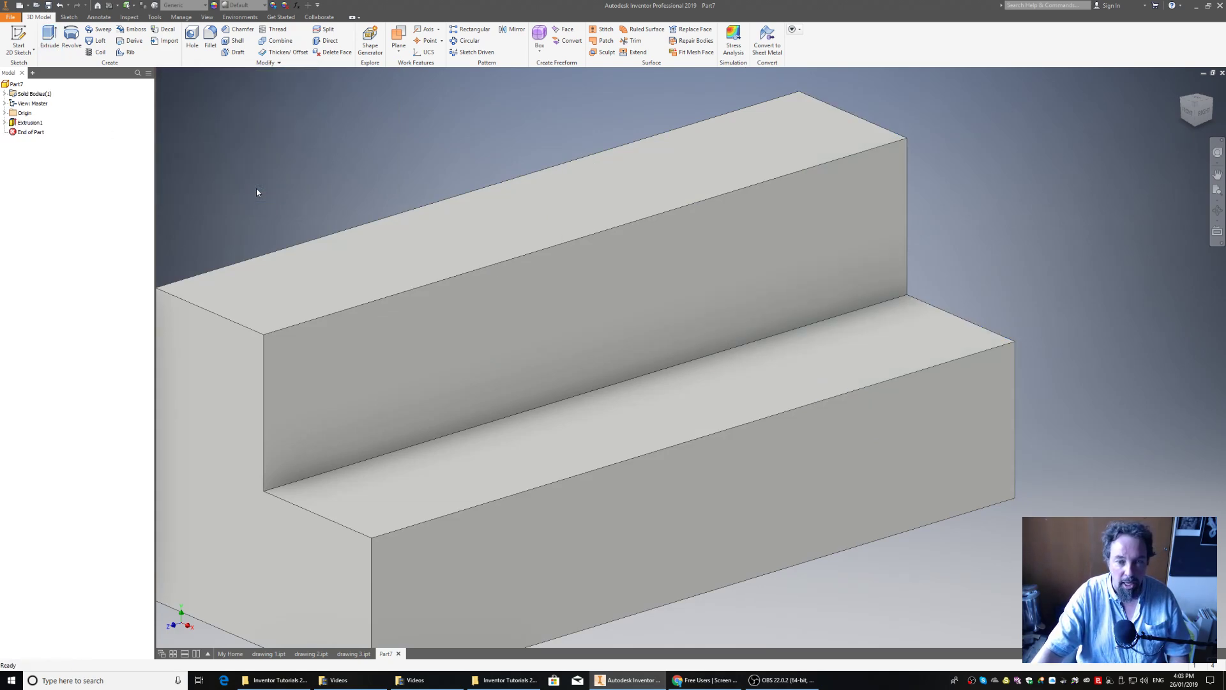
- Save the part as "drawing 4" in the Inventor Tutorials 2019 folder
left_click(1198, 106)
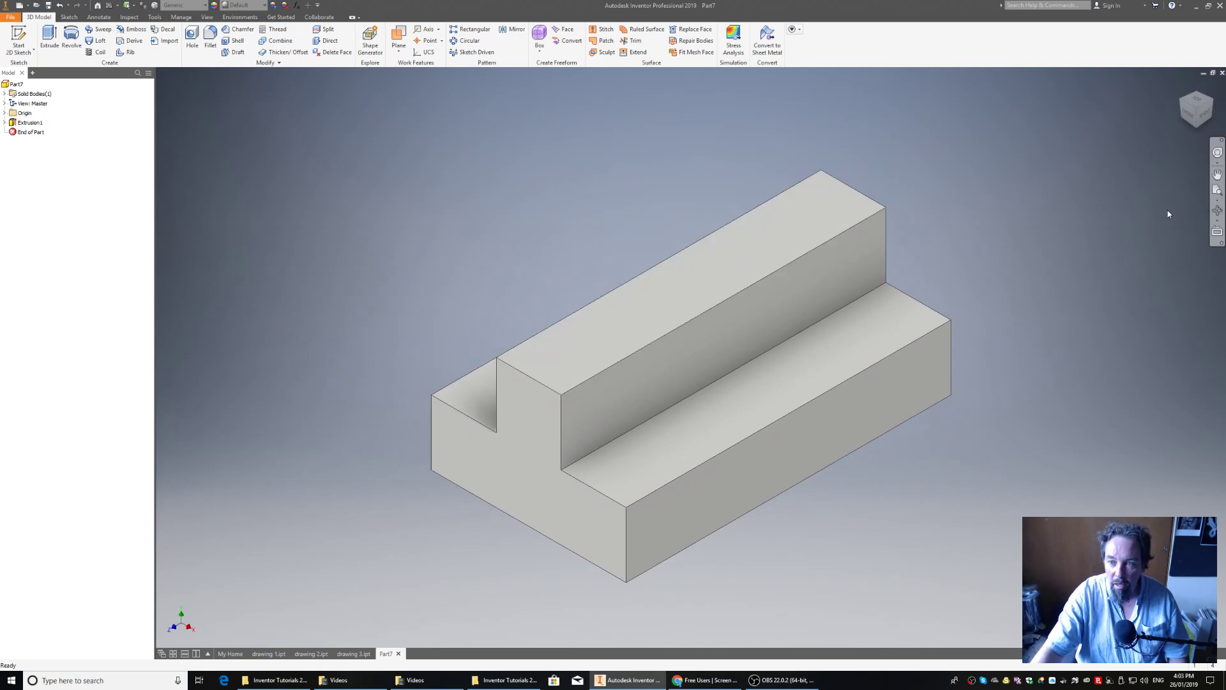
left_click(1183, 100)
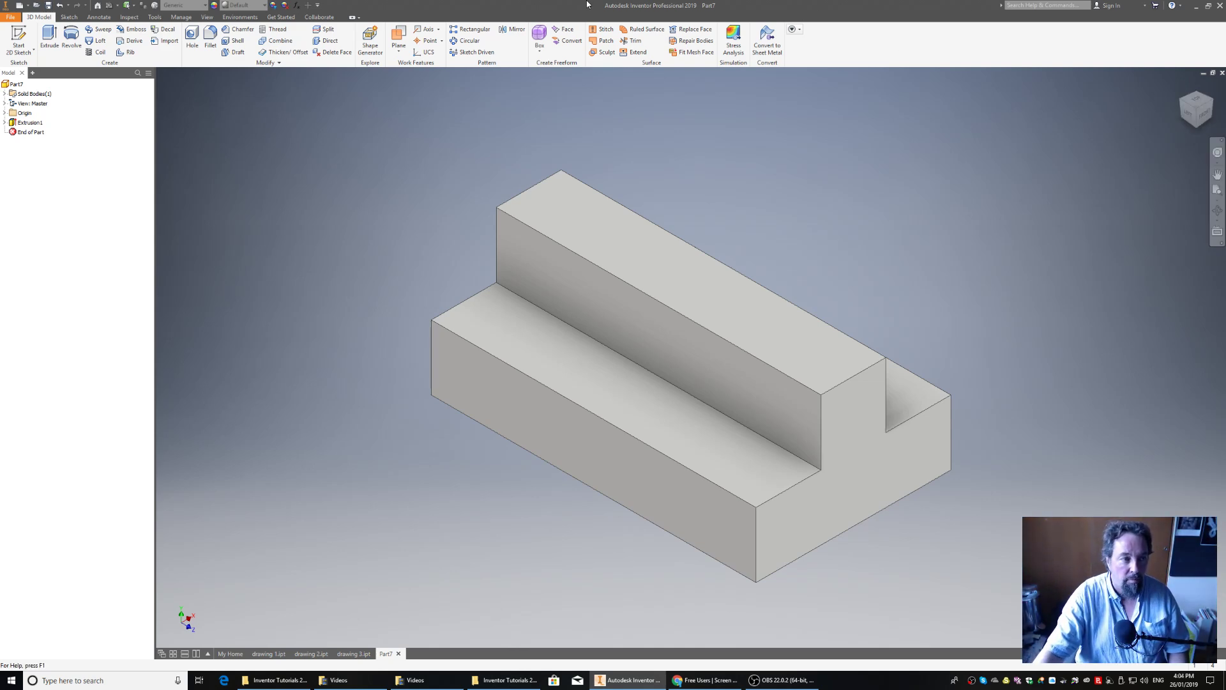
left_click(11, 16)
left_click(28, 102)
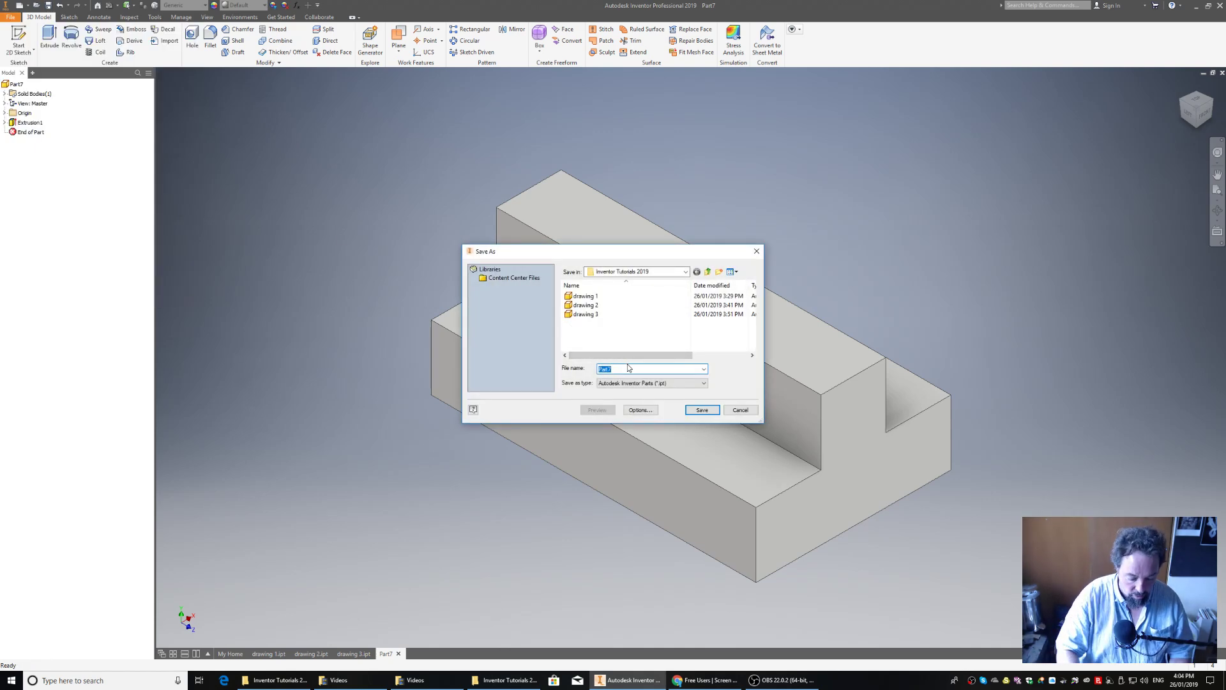
type("drawing ")
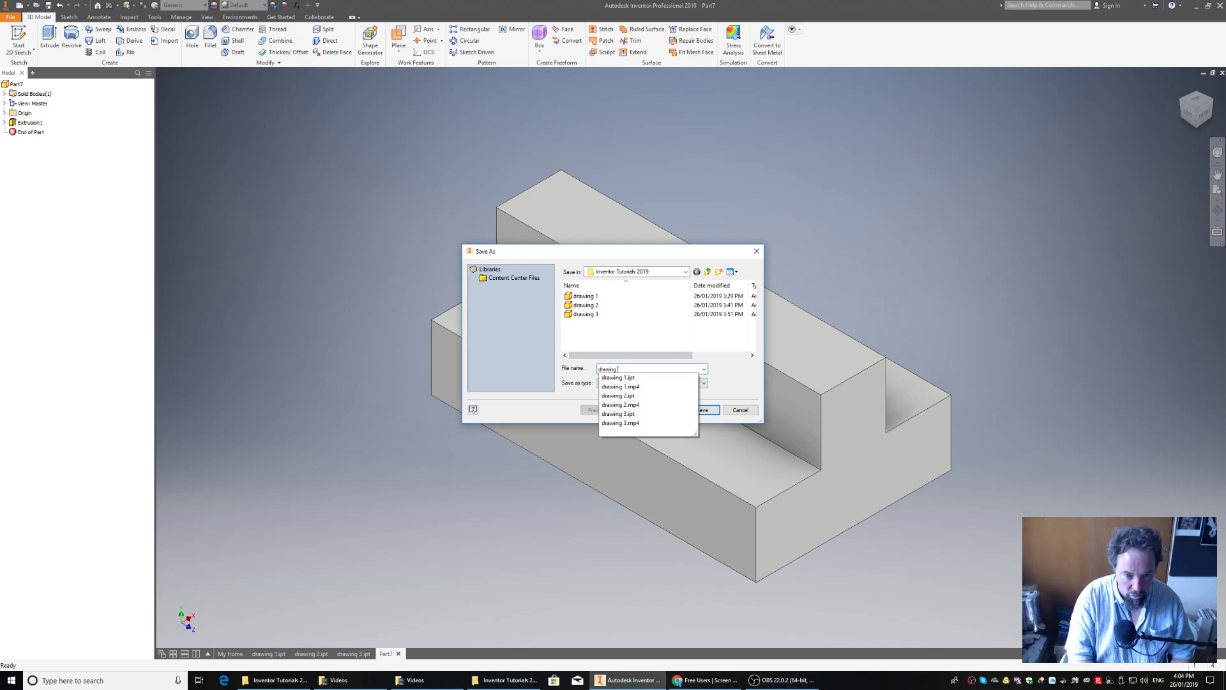
type("4")
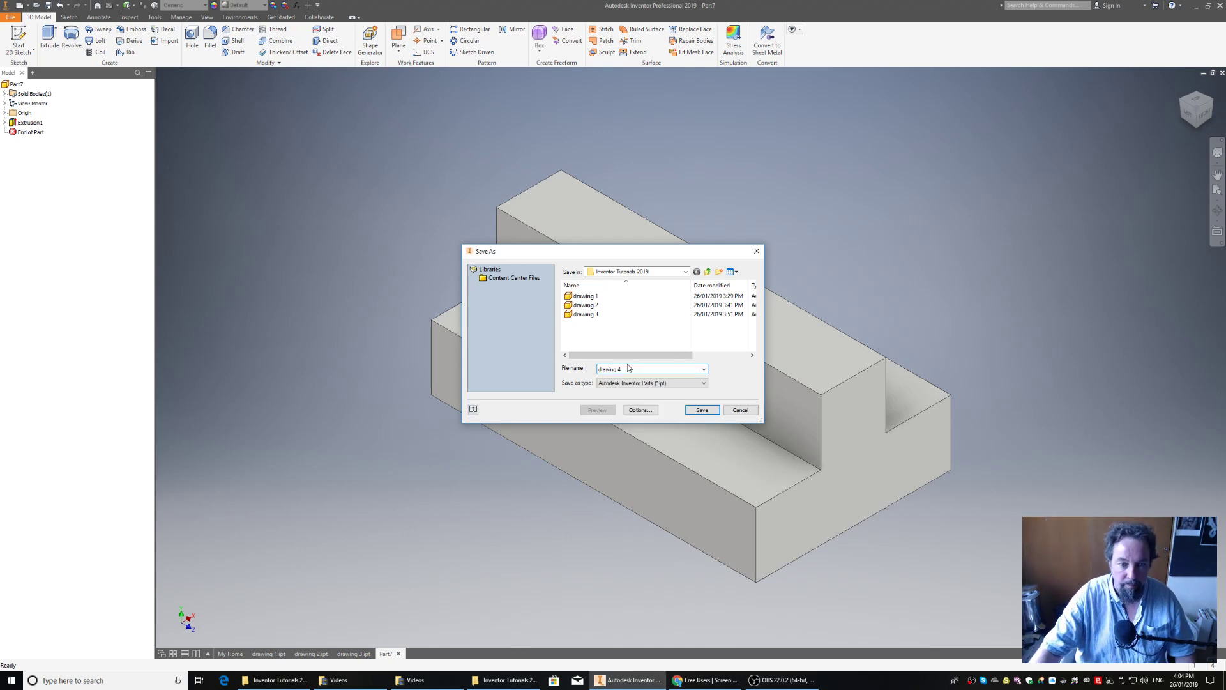
left_click(705, 412)
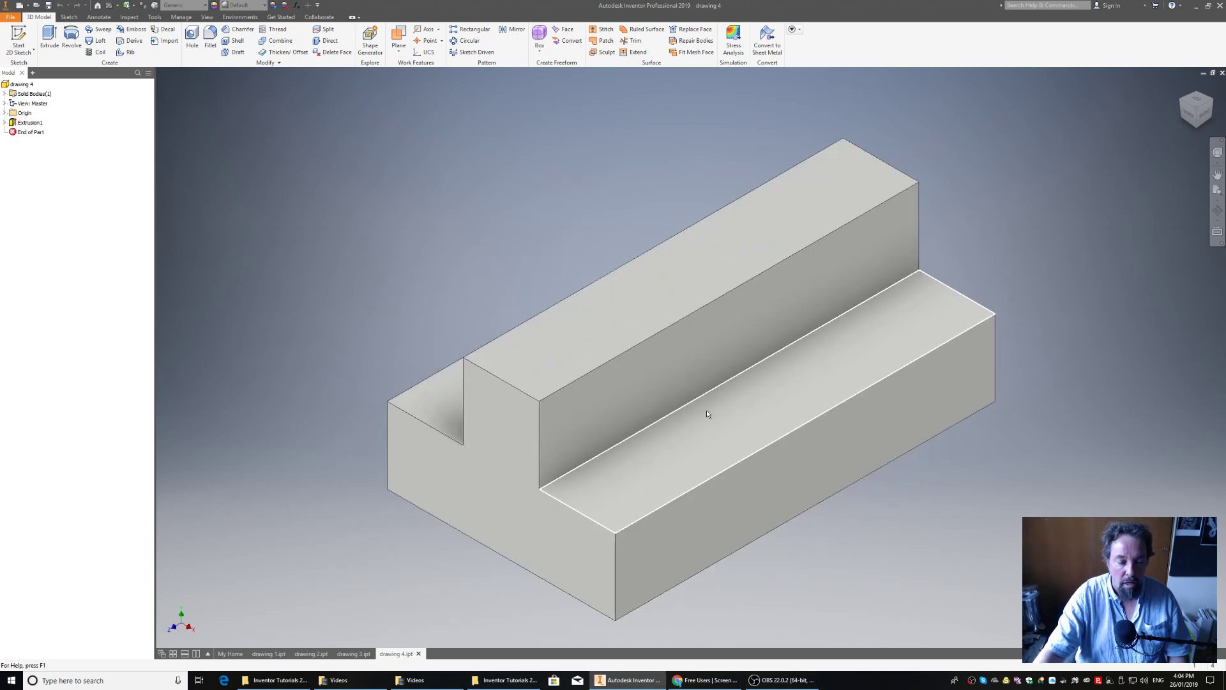